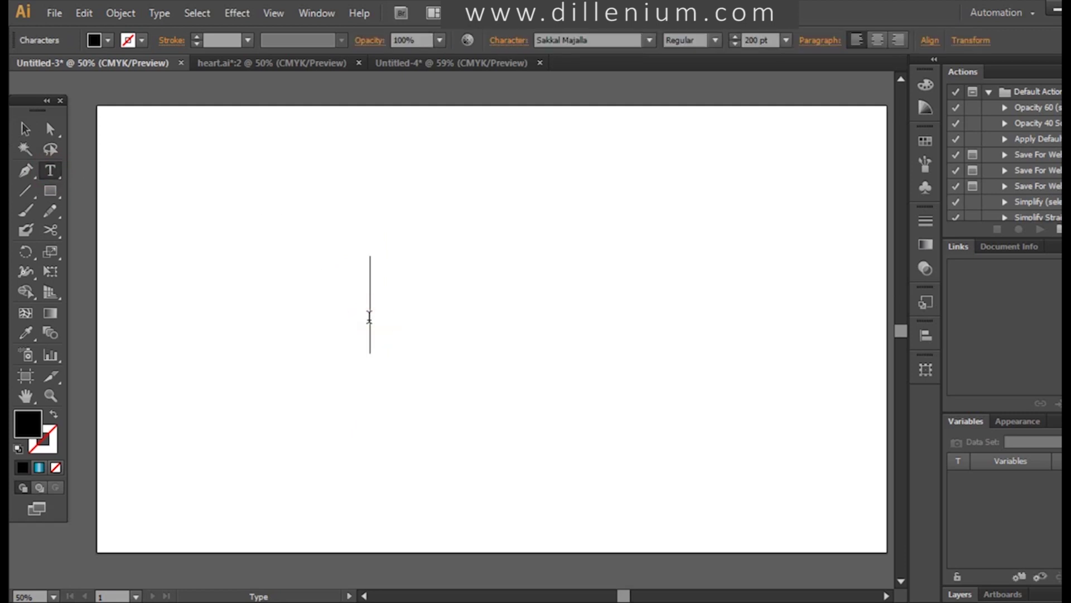
# - Enter the text "R S" and change the font of the letter S to Canonatia
pyautogui.write('R S')
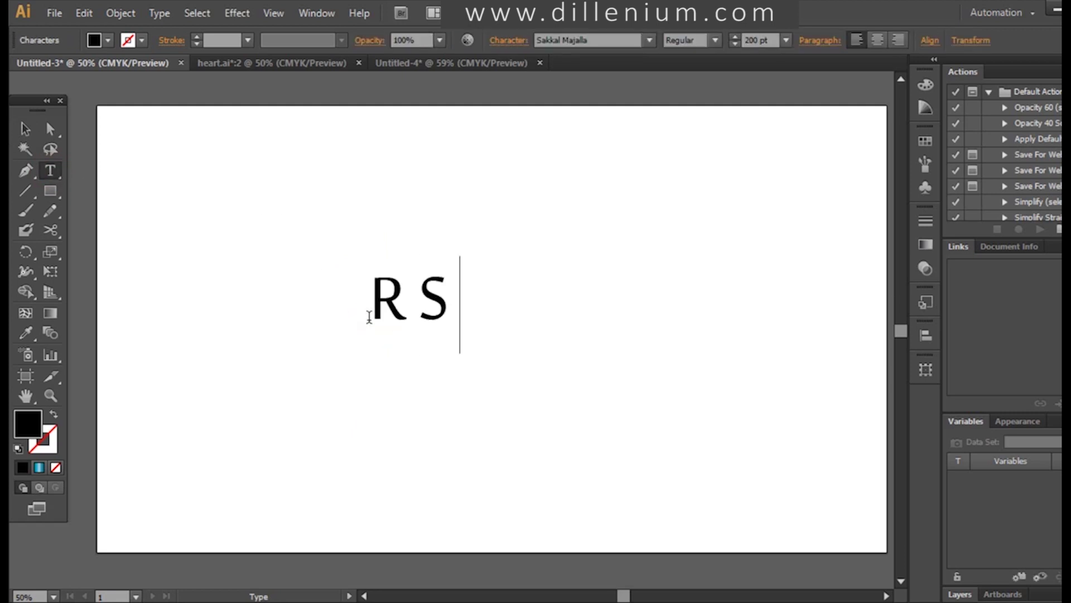
pyautogui.moveTo(430, 300); pyautogui.dragTo(457, 297)
pyautogui.click(602, 35)
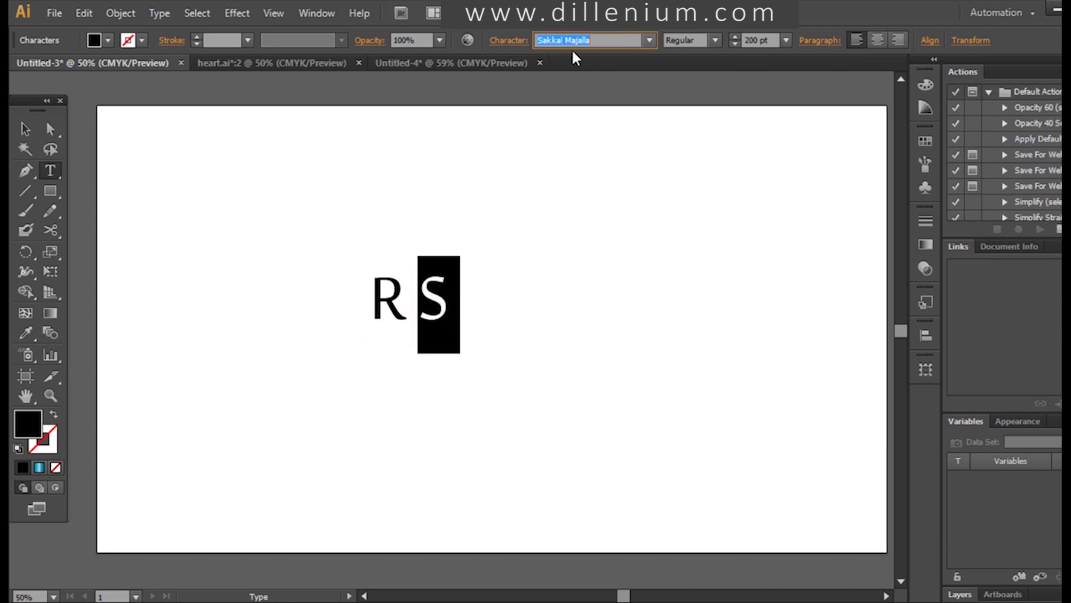
pyautogui.write('Canonatia')
pyautogui.press('Return')
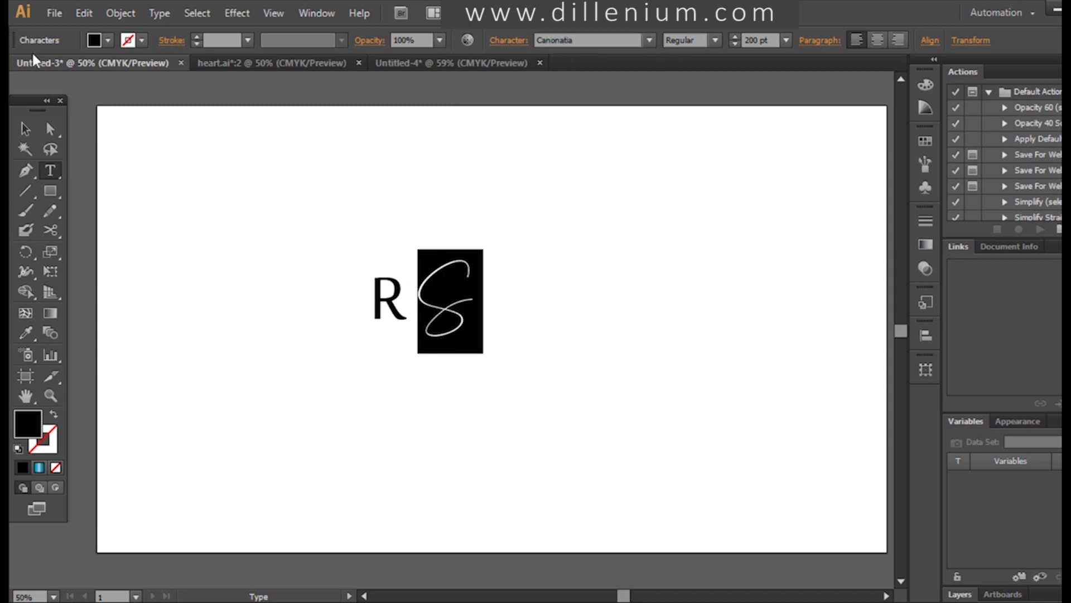
# - Scale the "R S" text up proportionally to about 435 pt and move it toward the middle of the artboard
pyautogui.click(25, 131)
pyautogui.click(363, 306)
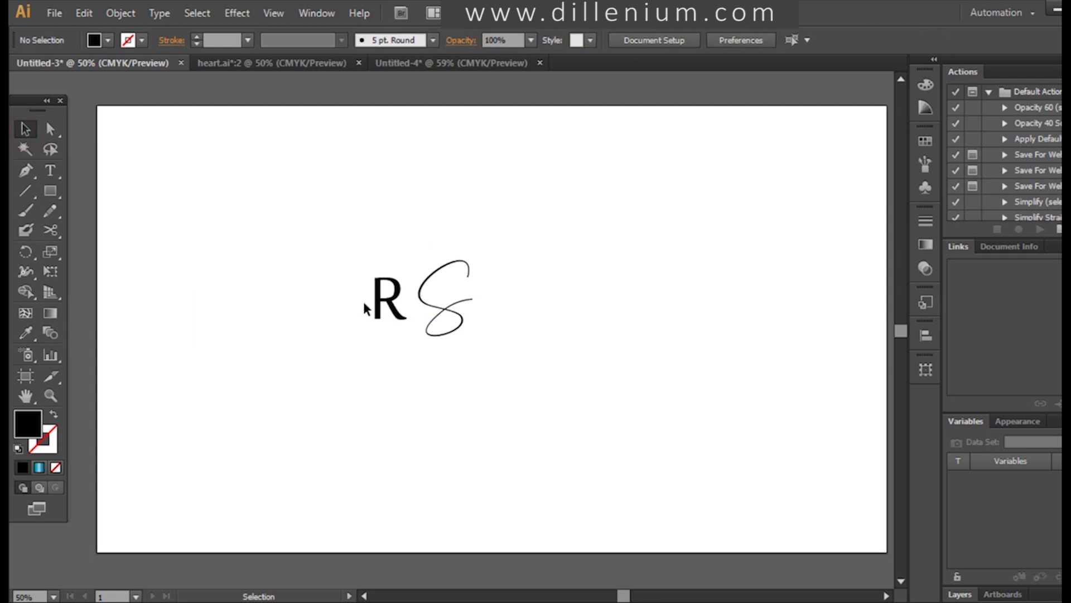
pyautogui.click(394, 318)
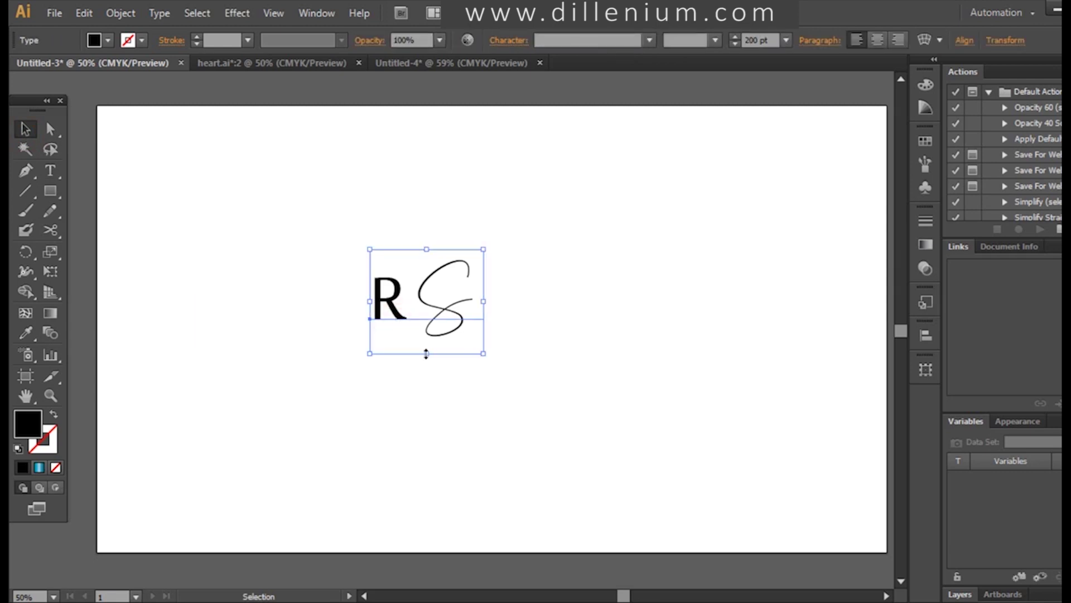
pyautogui.moveTo(427, 353); pyautogui.dragTo(438, 476)
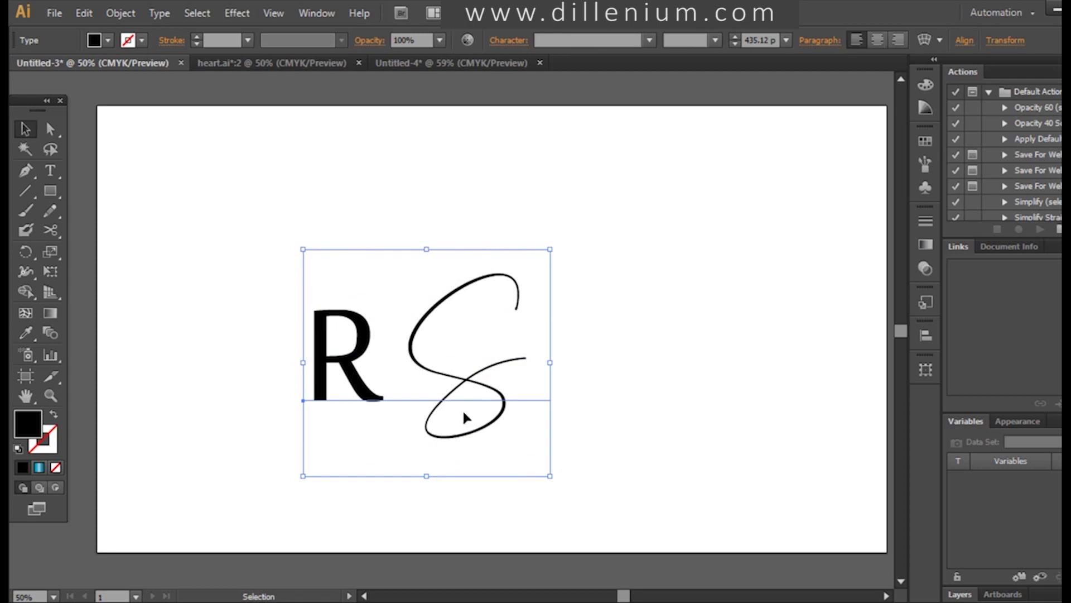
pyautogui.moveTo(462, 403); pyautogui.dragTo(495, 373)
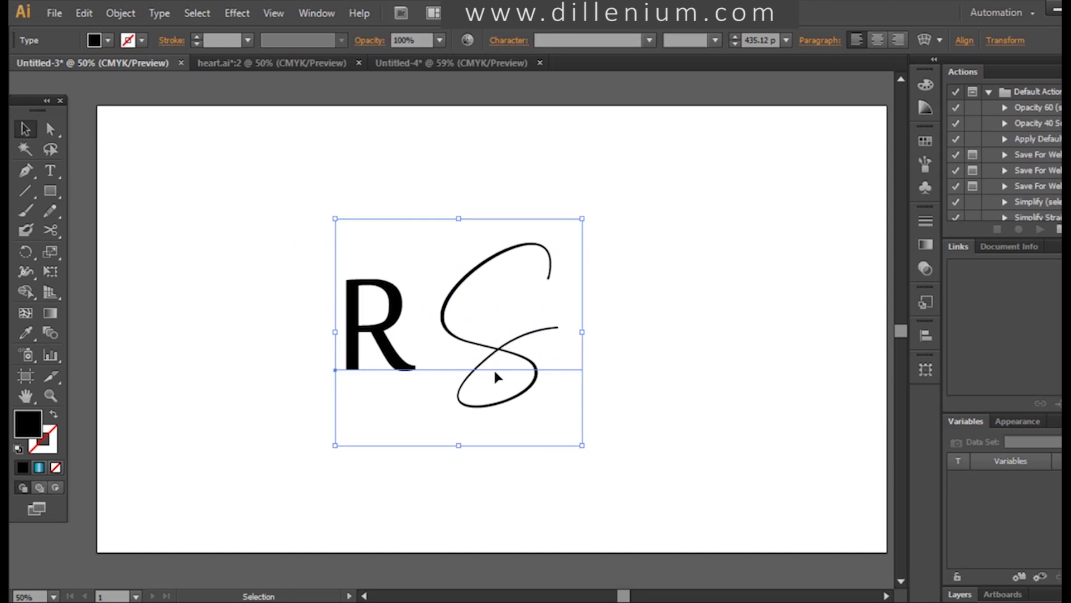
# - Convert the "R S" text to outlines
pyautogui.click(641, 323)
pyautogui.click(519, 364)
pyautogui.rightClick(520, 365)
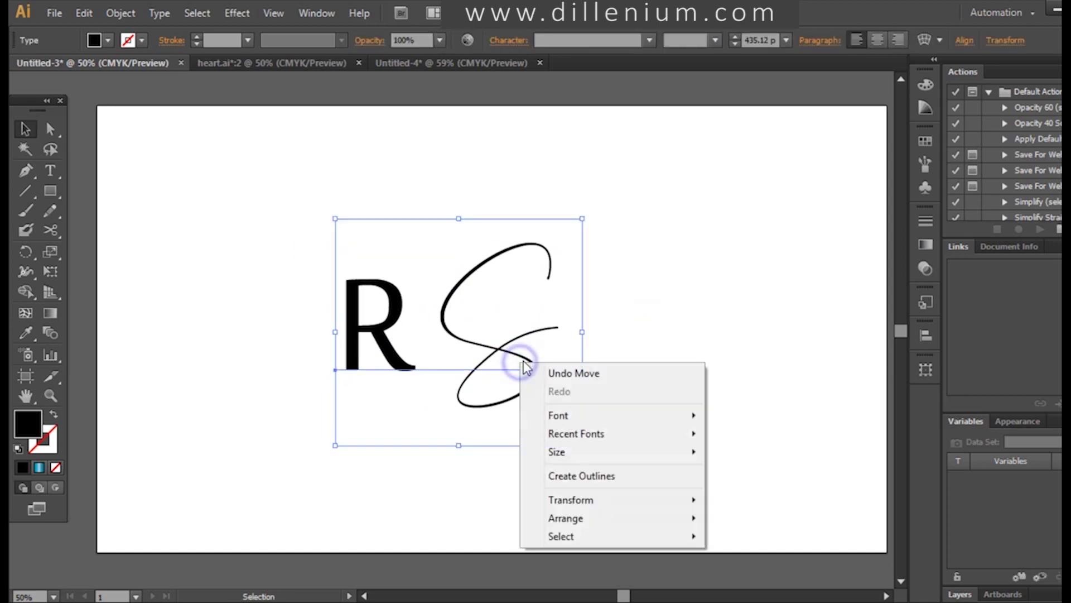
pyautogui.click(569, 477)
pyautogui.click(696, 351)
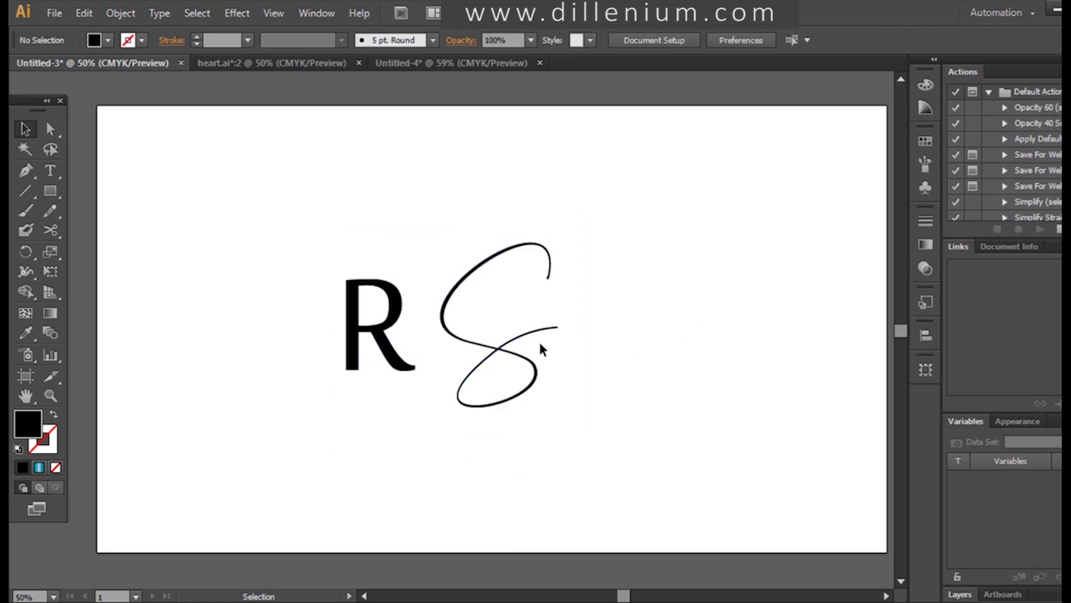
# - Ungroup the outlined letters and move the S so it overlaps the R
pyautogui.click(521, 354)
pyautogui.moveTo(521, 354); pyautogui.dragTo(445, 353)
pyautogui.rightClick(504, 324)
pyautogui.click(567, 416)
pyautogui.click(567, 421)
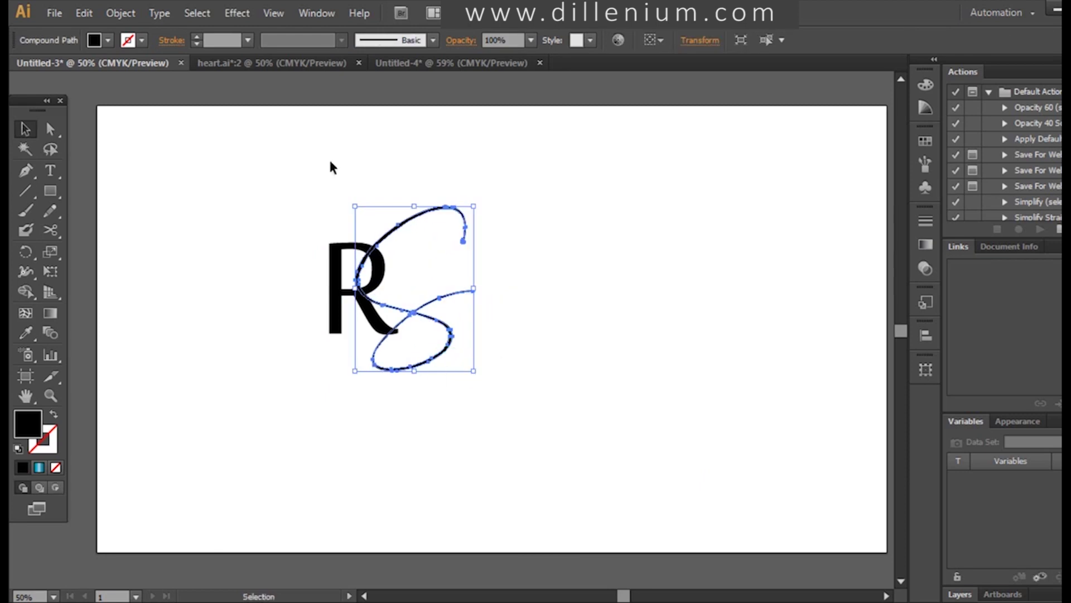
# - Enlarge the R proportionally to match the height of the S, and reposition the S over it
pyautogui.click(350, 304)
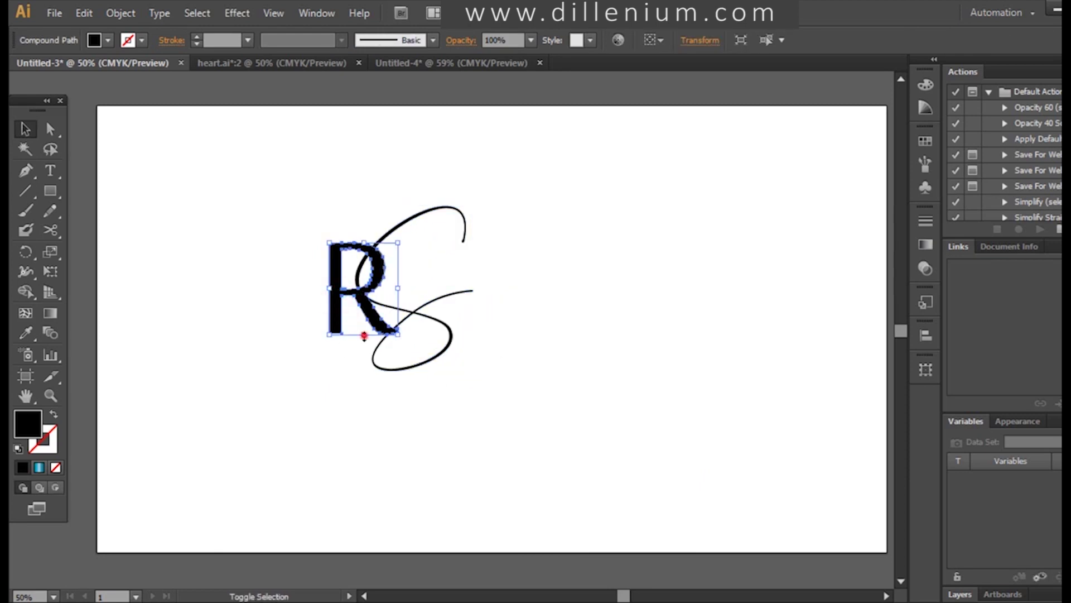
pyautogui.moveTo(364, 336); pyautogui.dragTo(358, 406)
pyautogui.moveTo(367, 367); pyautogui.dragTo(356, 393)
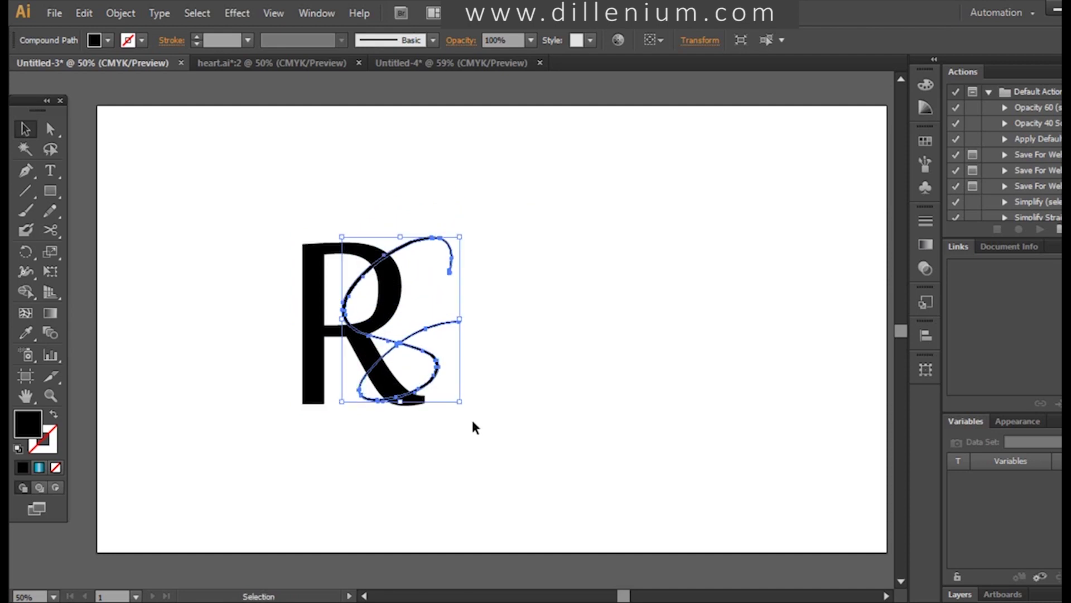
pyautogui.moveTo(433, 378)
pyautogui.mouseDown()
pyautogui.moveTo(424, 382)
pyautogui.moveTo(426, 363)
pyautogui.mouseUp()
pyautogui.click(505, 399)
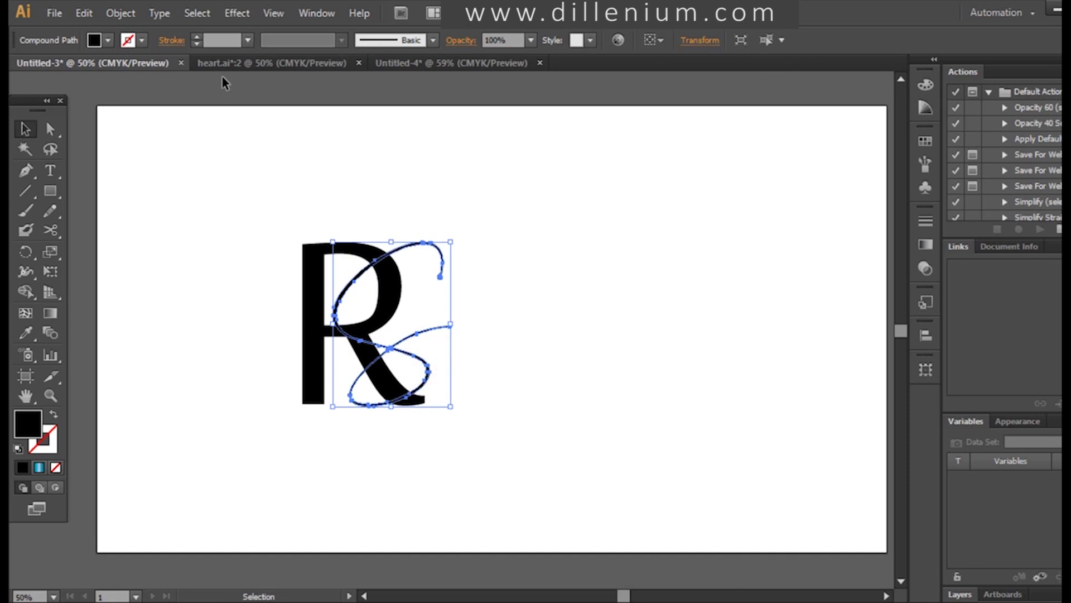
# - Give the S a black stroke with a weight of 10 pt
pyautogui.click(142, 40)
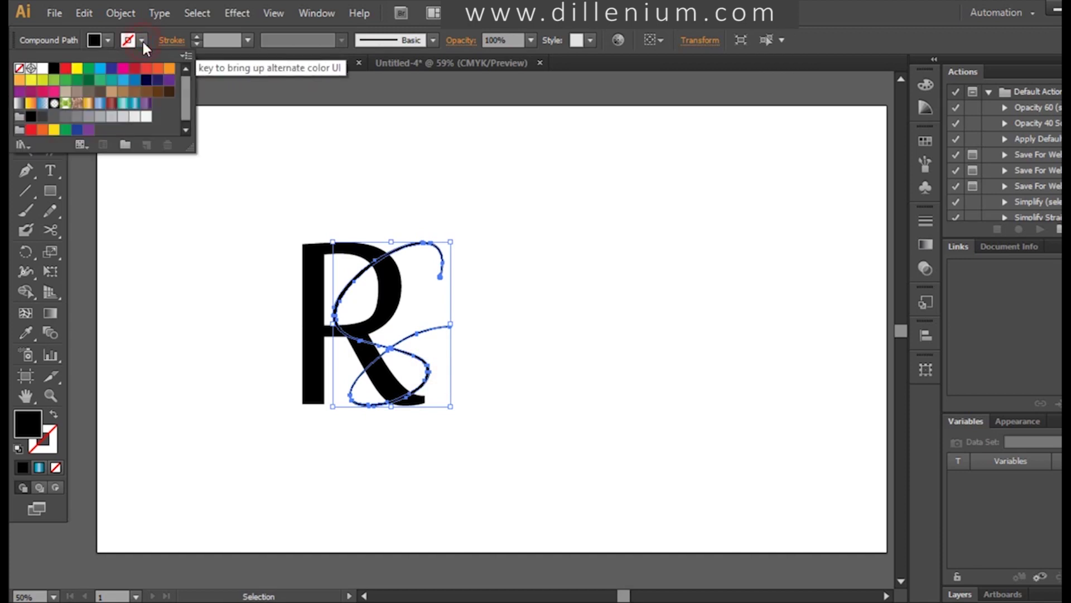
pyautogui.click(54, 69)
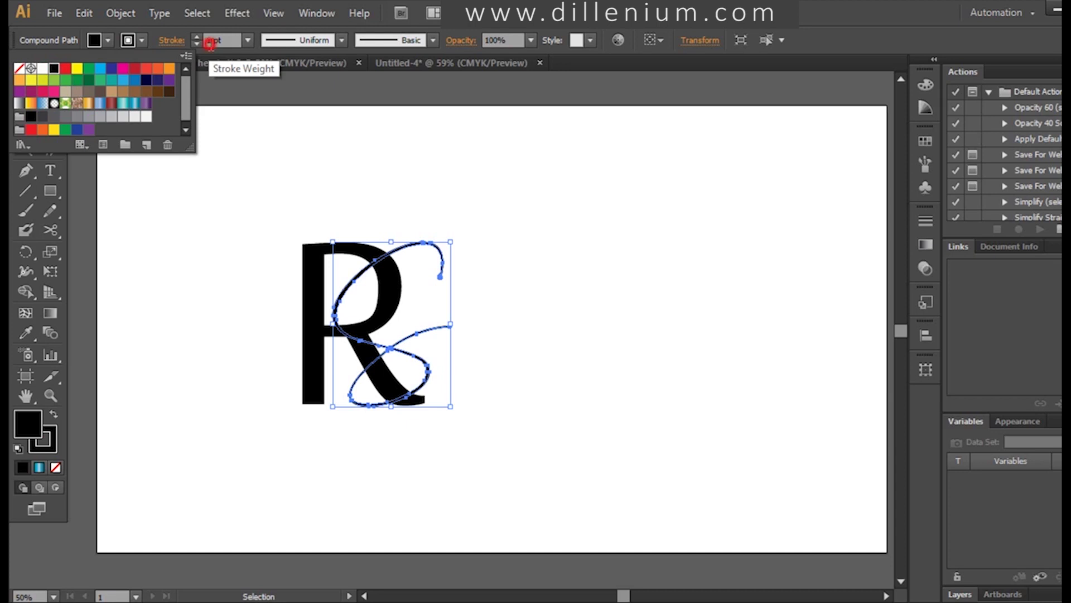
pyautogui.click(210, 42)
pyautogui.press('Up')
pyautogui.press('Up')
pyautogui.press('Up')
pyautogui.press('Up')
pyautogui.press('Up')
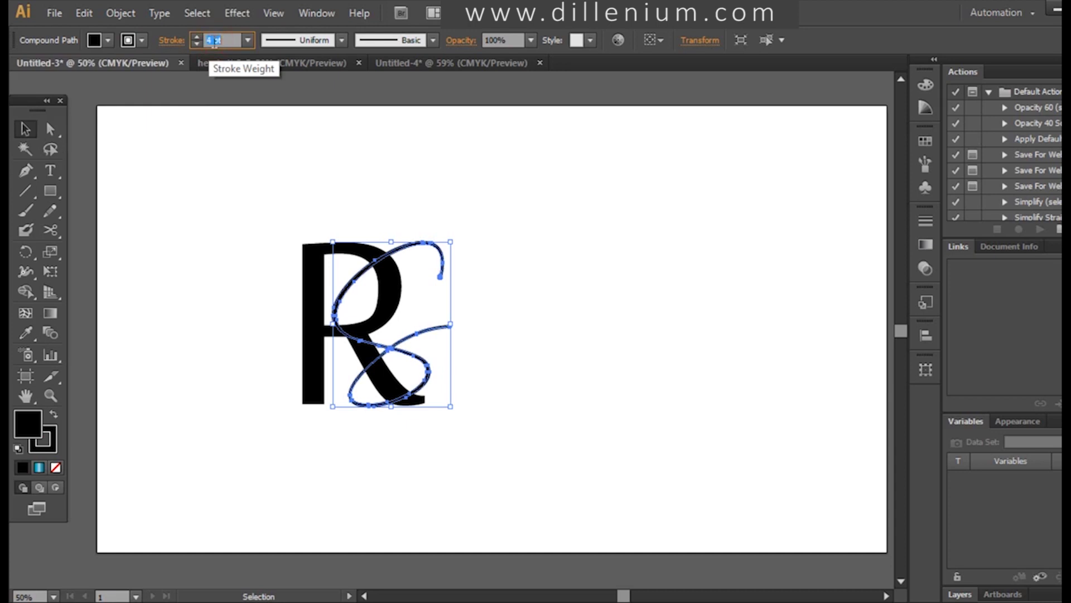
pyautogui.press('Up')
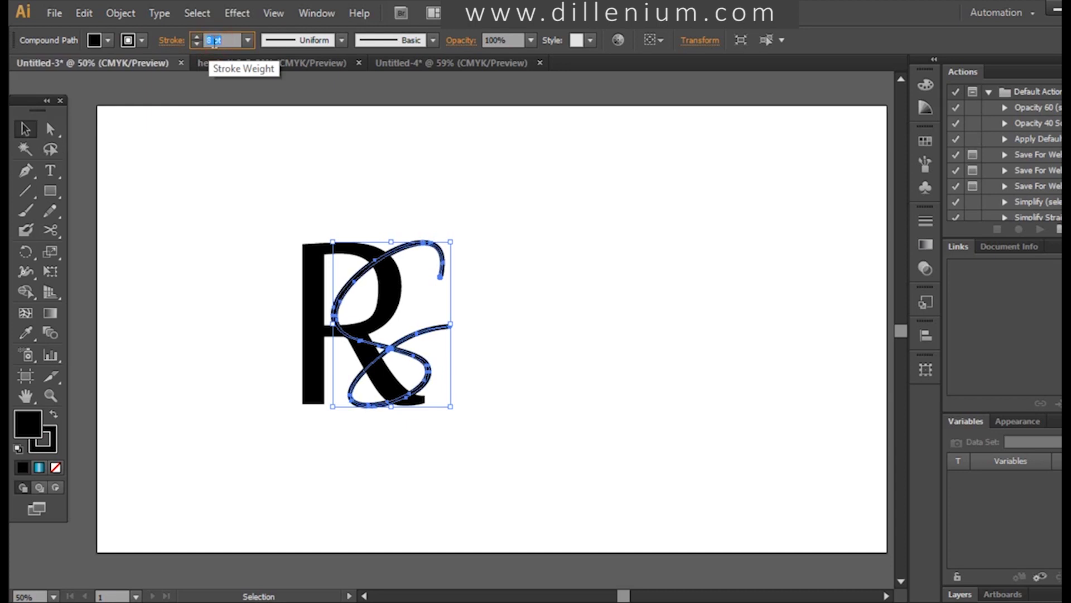
pyautogui.press('Up')
pyautogui.press('Up')
pyautogui.click(547, 364)
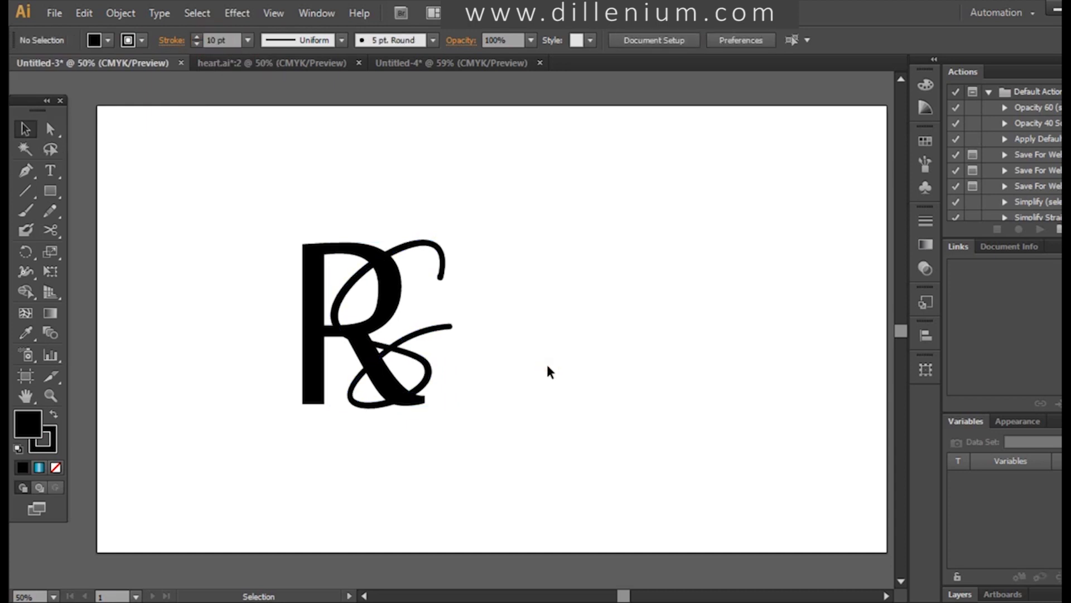
# - Select both letters and scale them up together proportionally to nearly fill the artboard's height
pyautogui.click(445, 258)
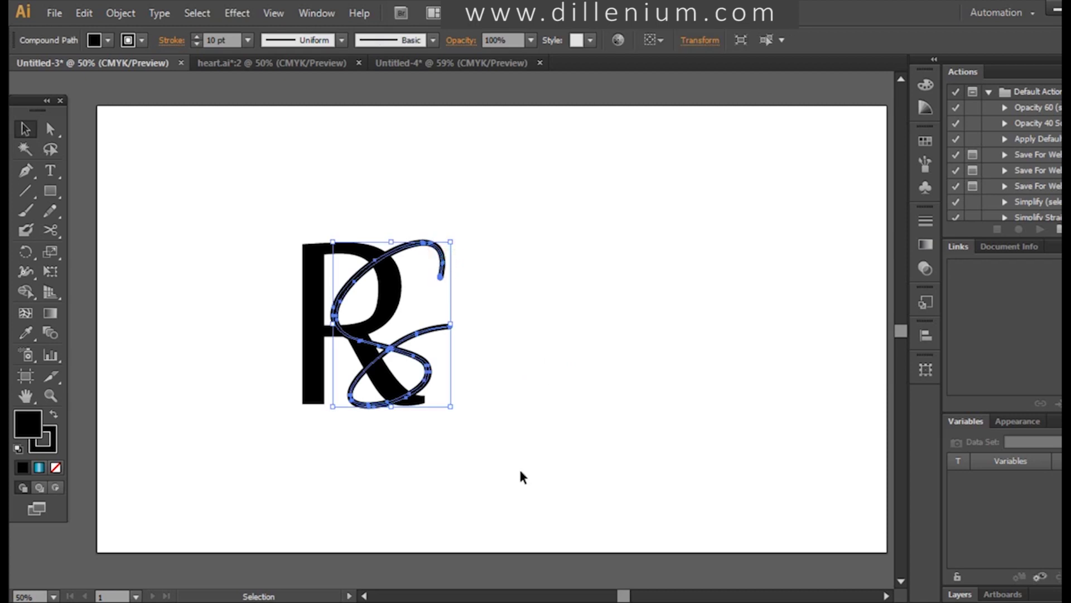
pyautogui.moveTo(519, 472); pyautogui.dragTo(201, 268)
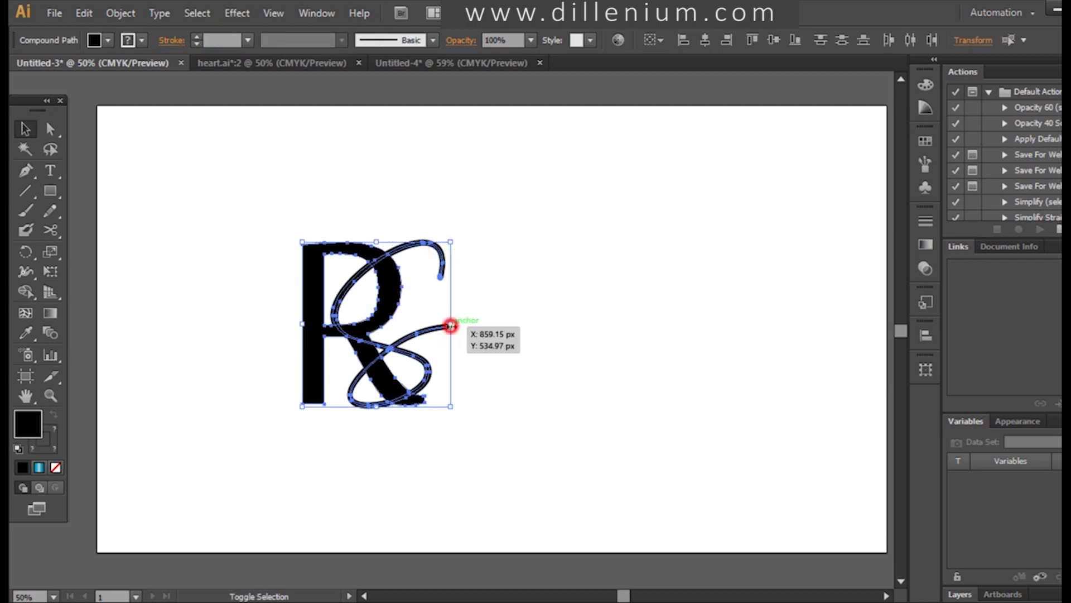
pyautogui.moveTo(451, 326); pyautogui.dragTo(620, 329)
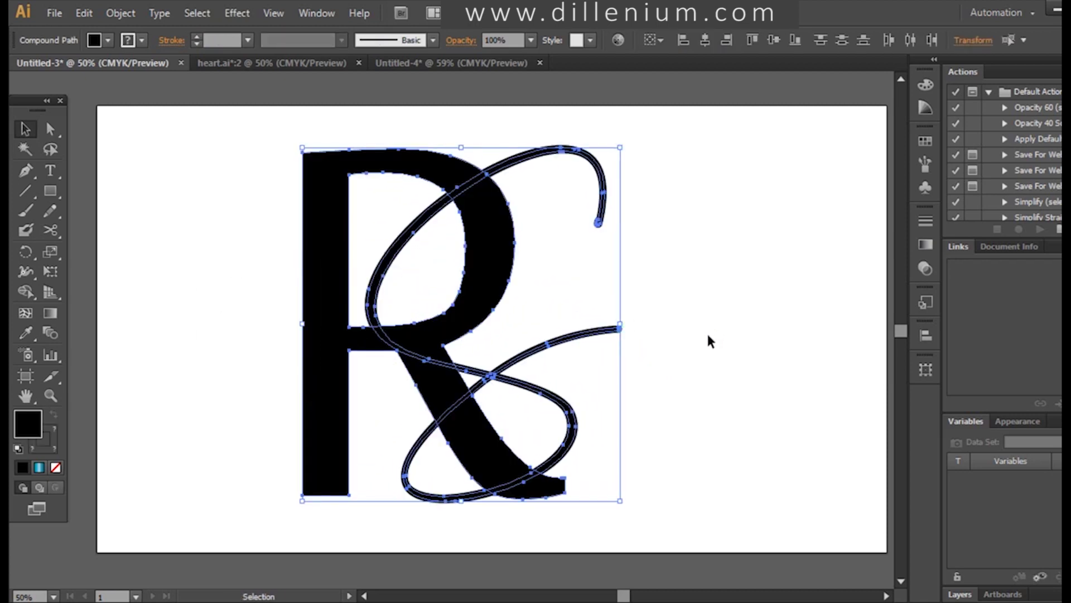
pyautogui.click(713, 339)
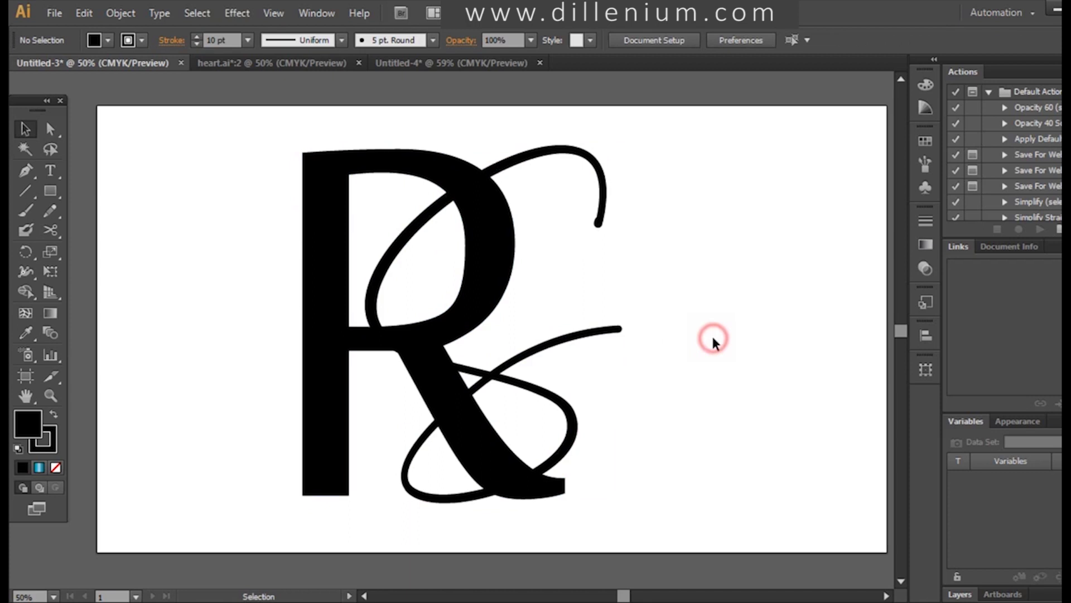
# - Increase the stroke weight of the S to 30 pt
pyautogui.click(576, 340)
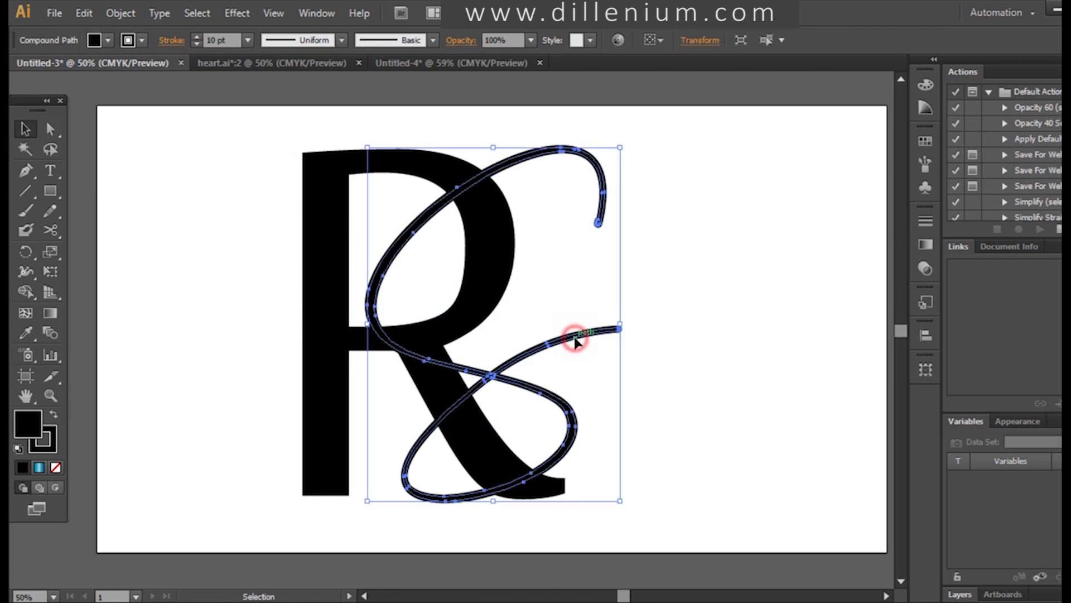
pyautogui.click(213, 39)
pyautogui.hotkey('shift', 'Up')
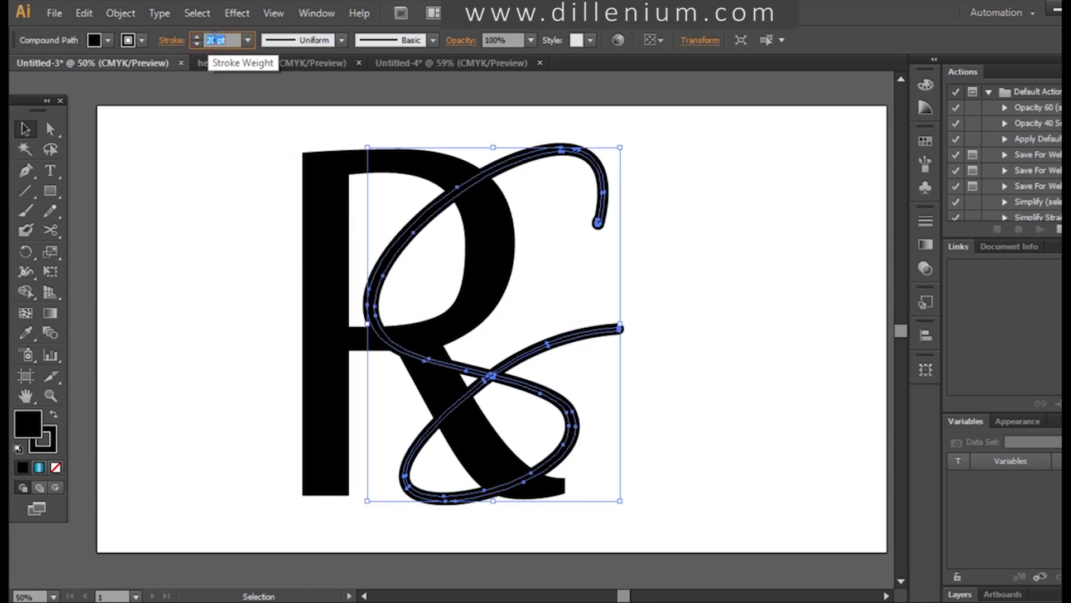
pyautogui.hotkey('shift', 'Up')
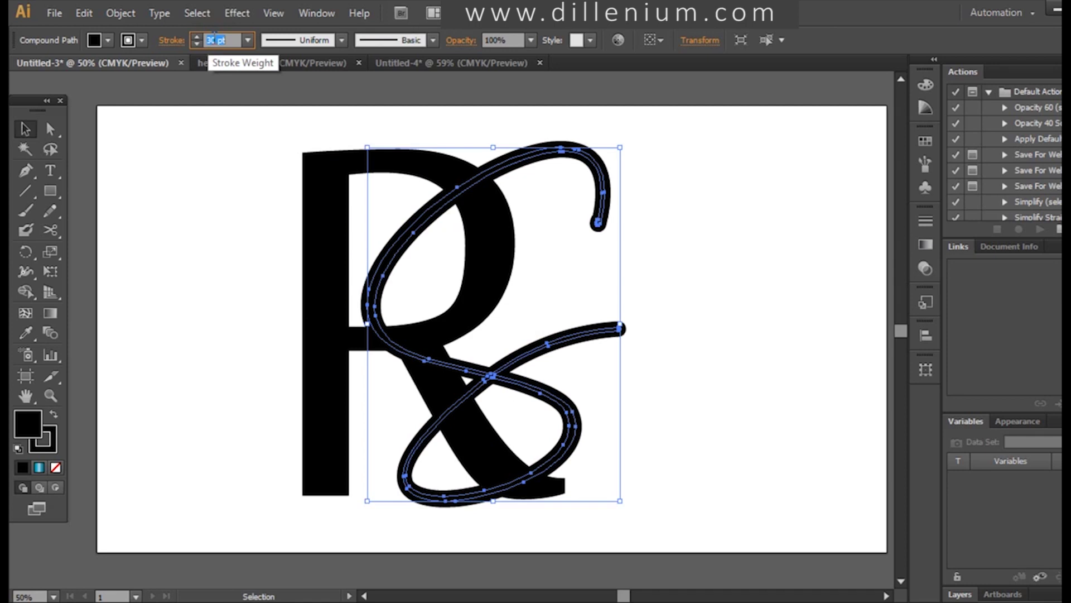
pyautogui.click(714, 280)
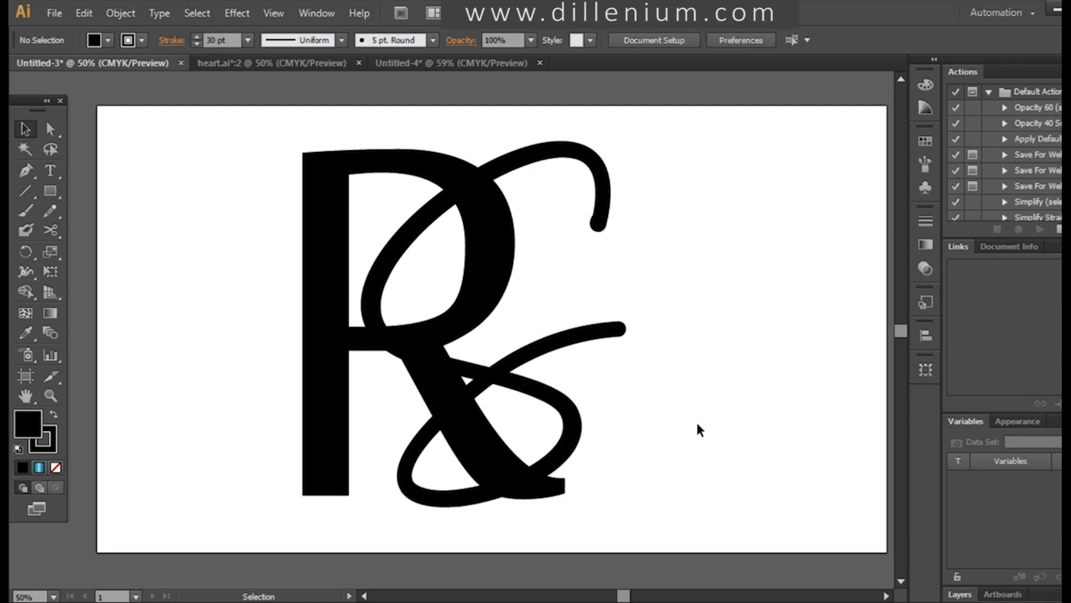
# - Shift the S slightly downward over the R and set its stroke weight to 20 pt
pyautogui.moveTo(585, 428); pyautogui.dragTo(589, 430)
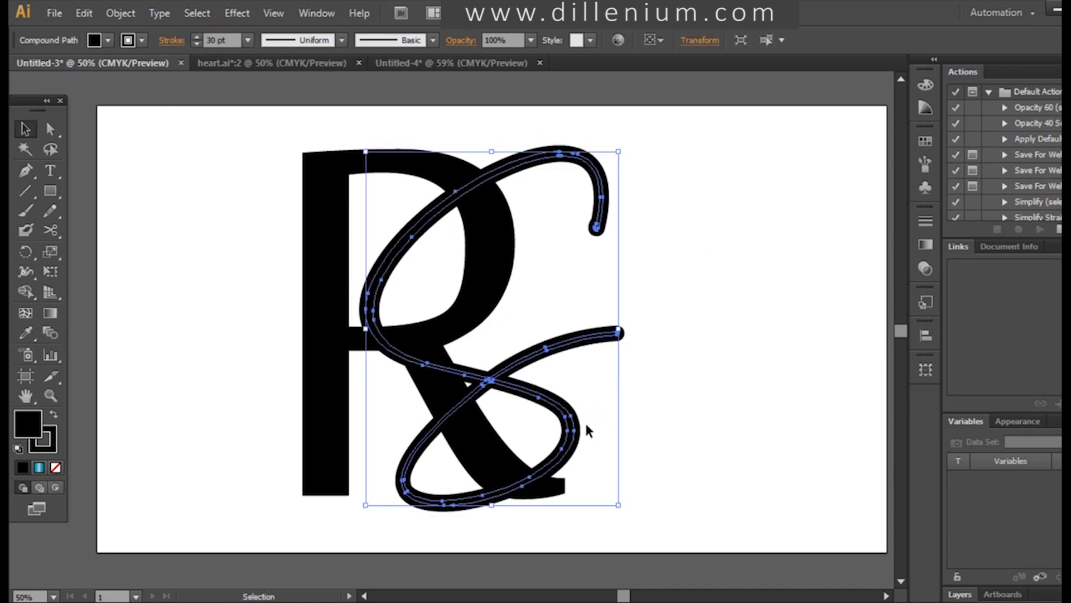
pyautogui.doubleClick(214, 39)
pyautogui.write('20')
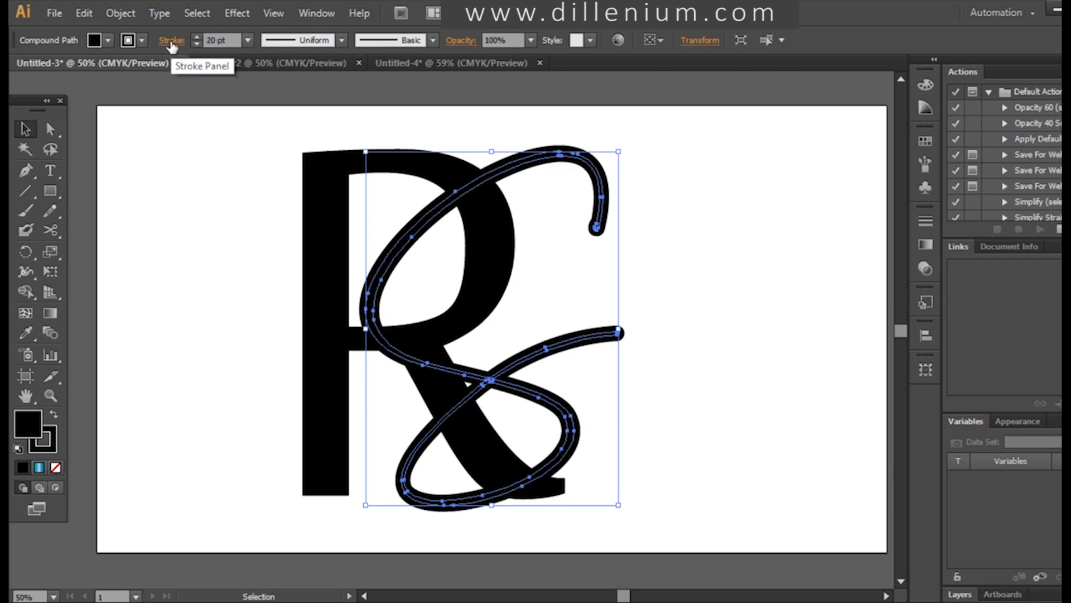
pyautogui.press('Return')
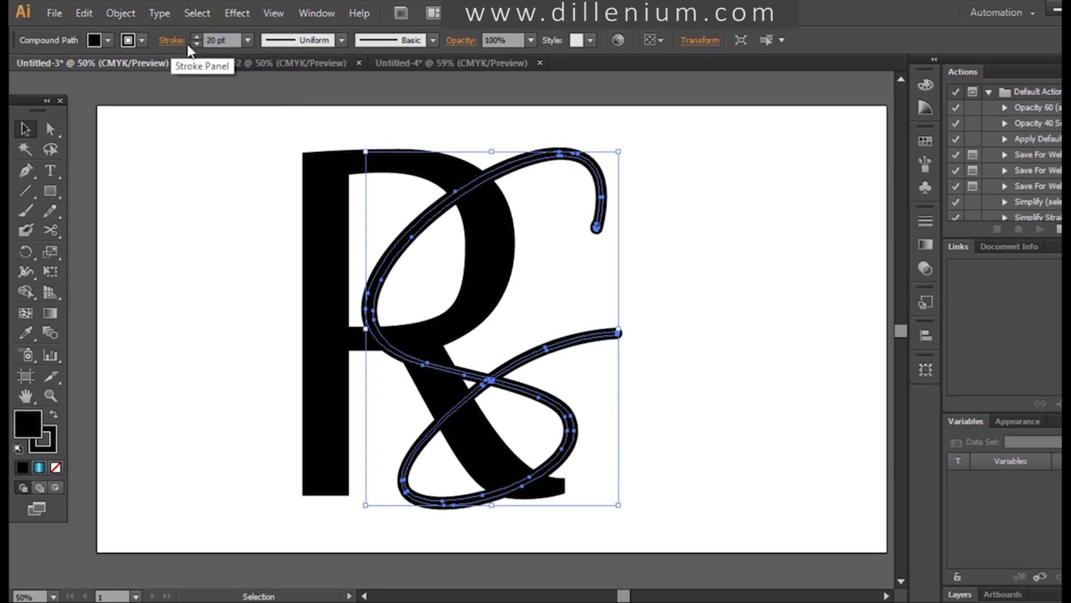
# - Expand the S with both Fill and Stroke enabled
pyautogui.click(120, 13)
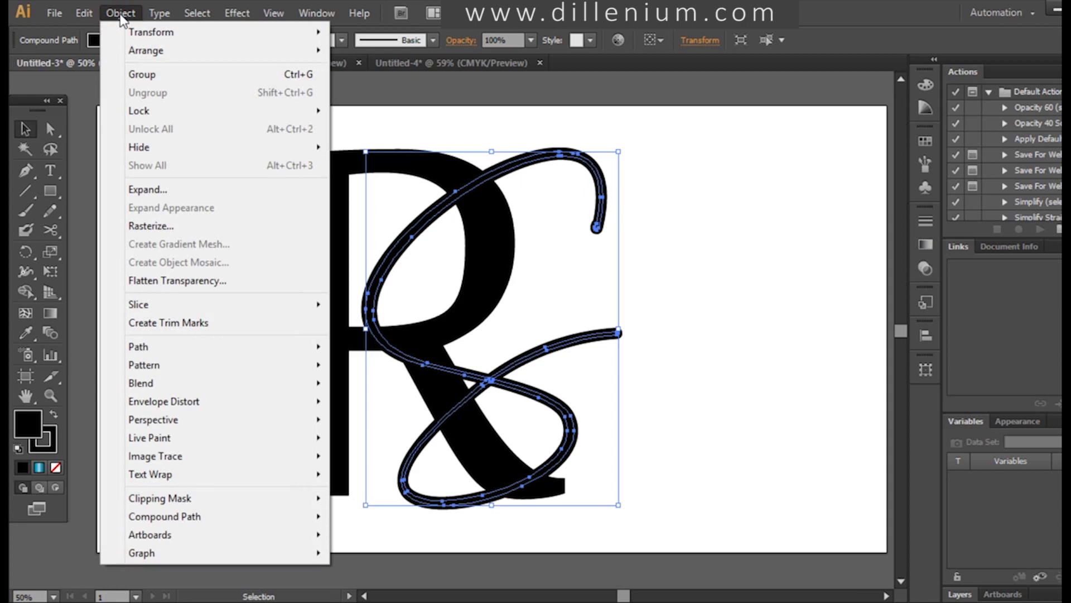
pyautogui.click(144, 189)
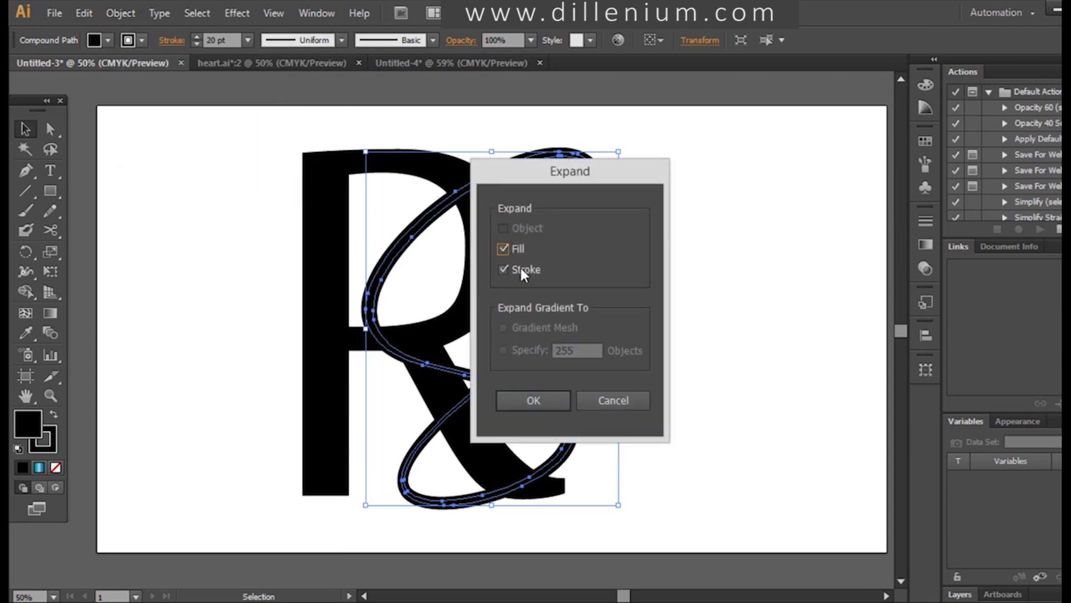
pyautogui.click(535, 400)
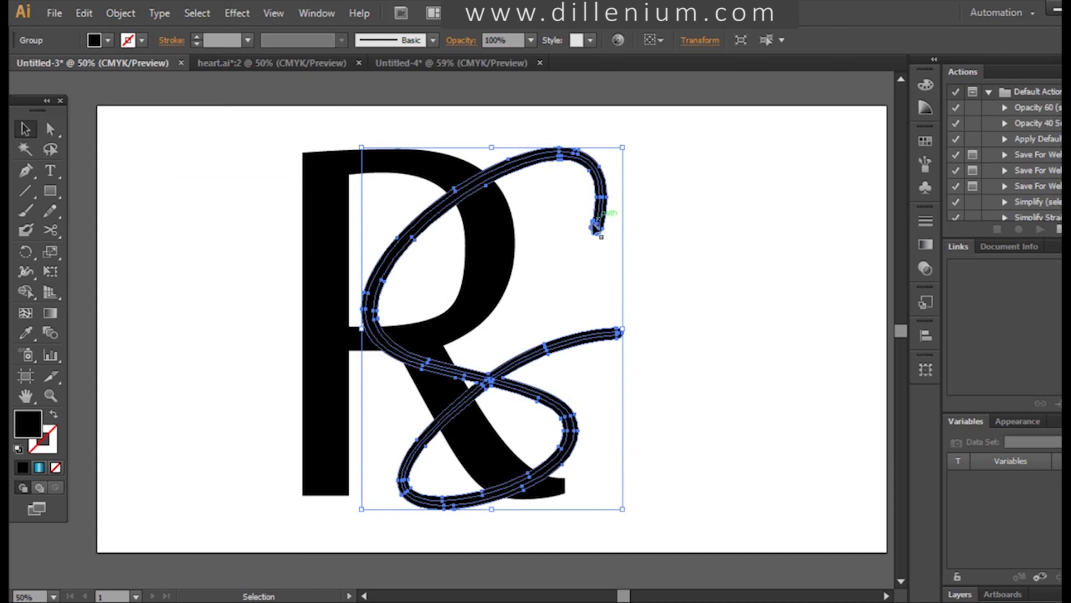
# - Merge the expanded pieces of the S into one shape with the Pathfinder Unite shape mode
pyautogui.click(320, 10)
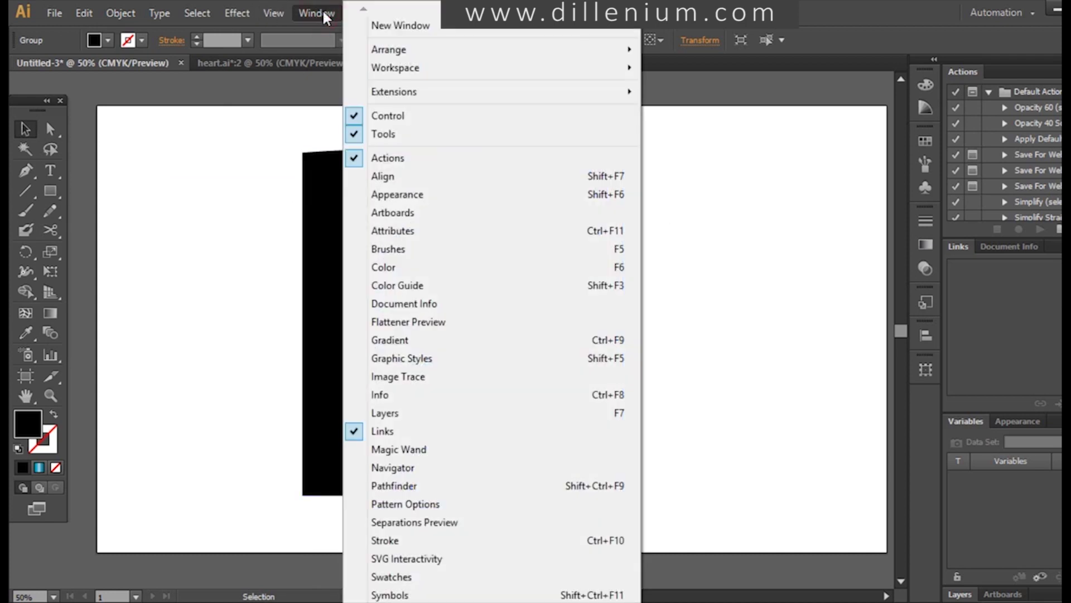
pyautogui.click(392, 485)
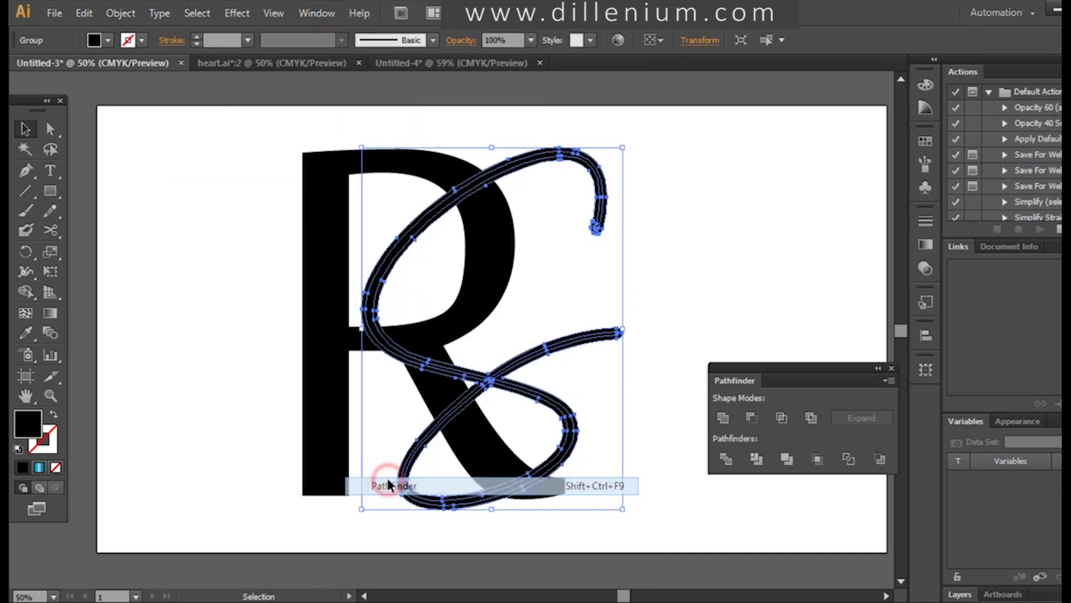
pyautogui.click(722, 417)
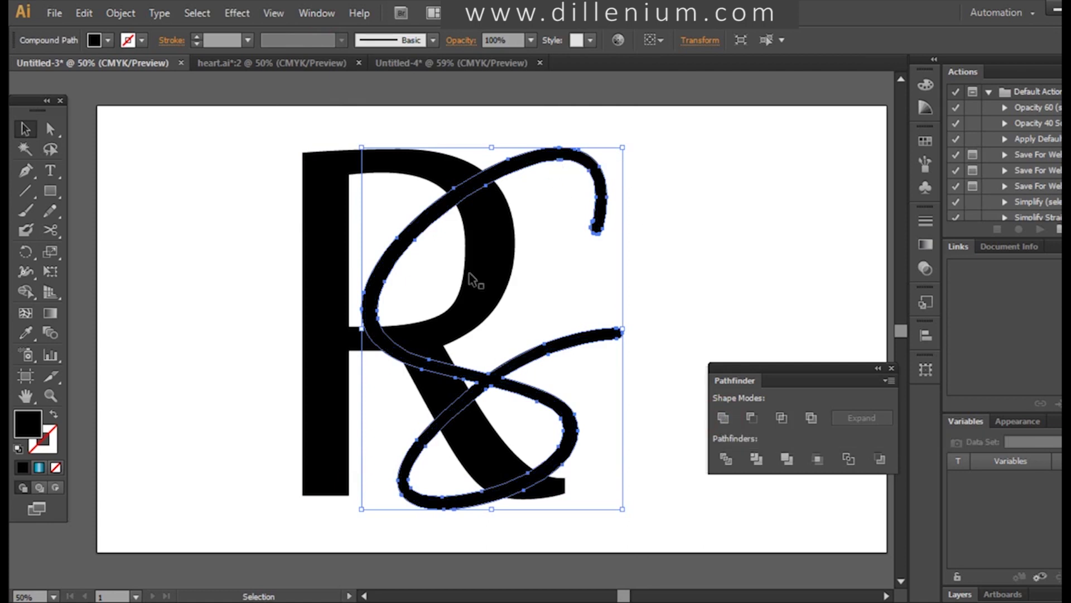
# - Select both letters and merge the R's bowl across the upper S crossing with the Shape Builder tool
pyautogui.click(672, 230)
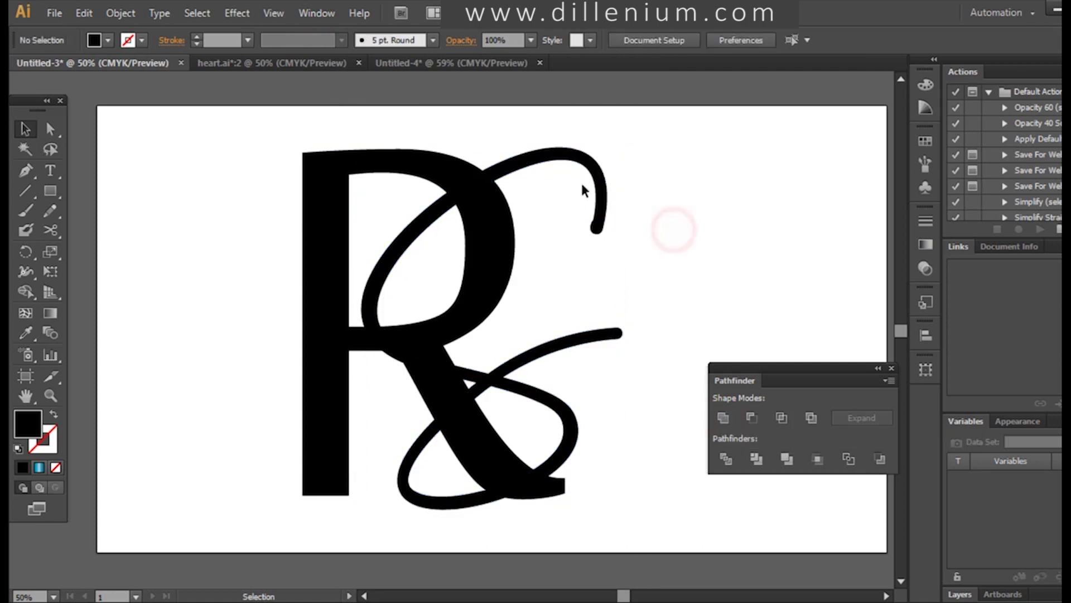
pyautogui.click(591, 167)
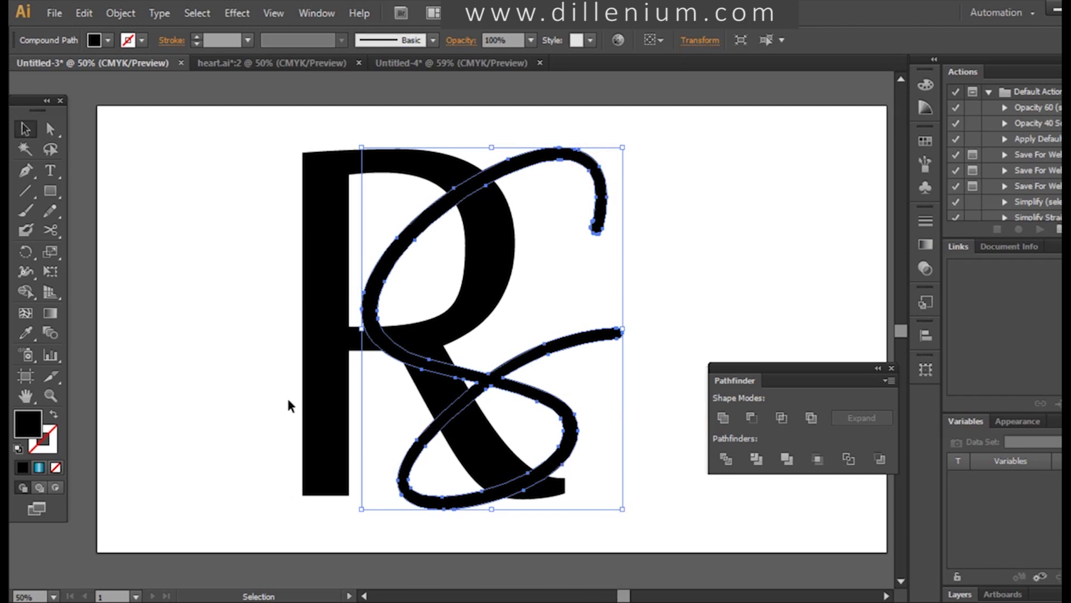
pyautogui.moveTo(194, 307); pyautogui.dragTo(563, 478)
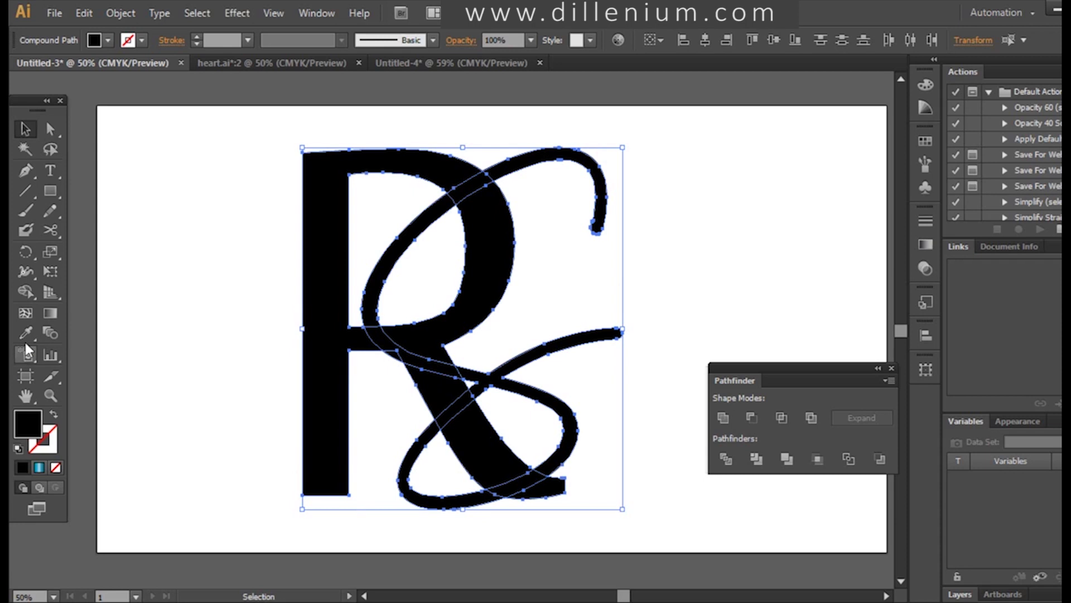
pyautogui.click(25, 293)
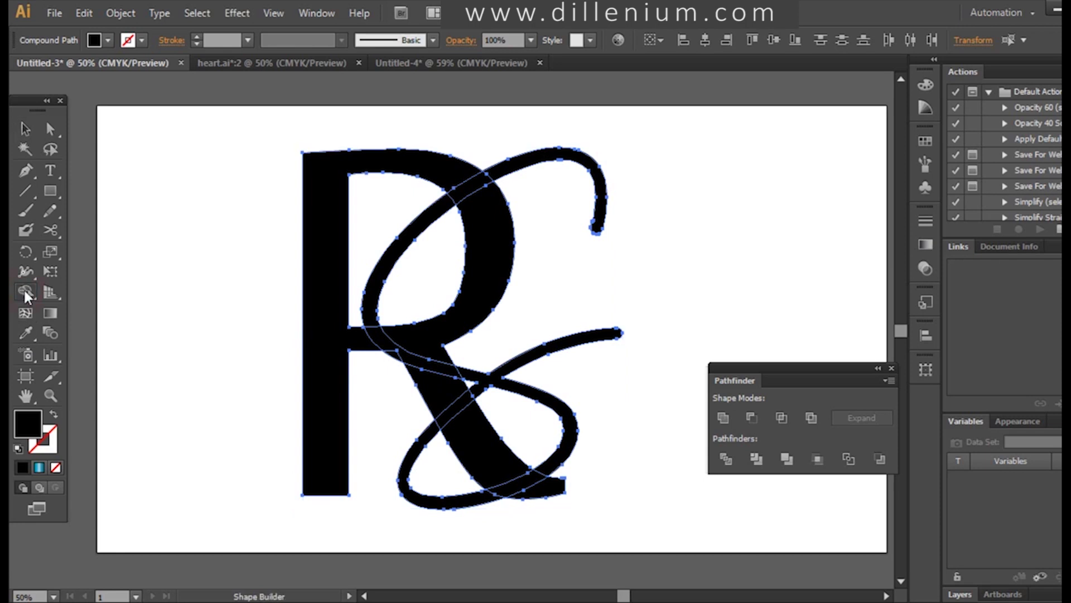
pyautogui.click(516, 166)
pyautogui.moveTo(448, 173); pyautogui.dragTo(478, 210)
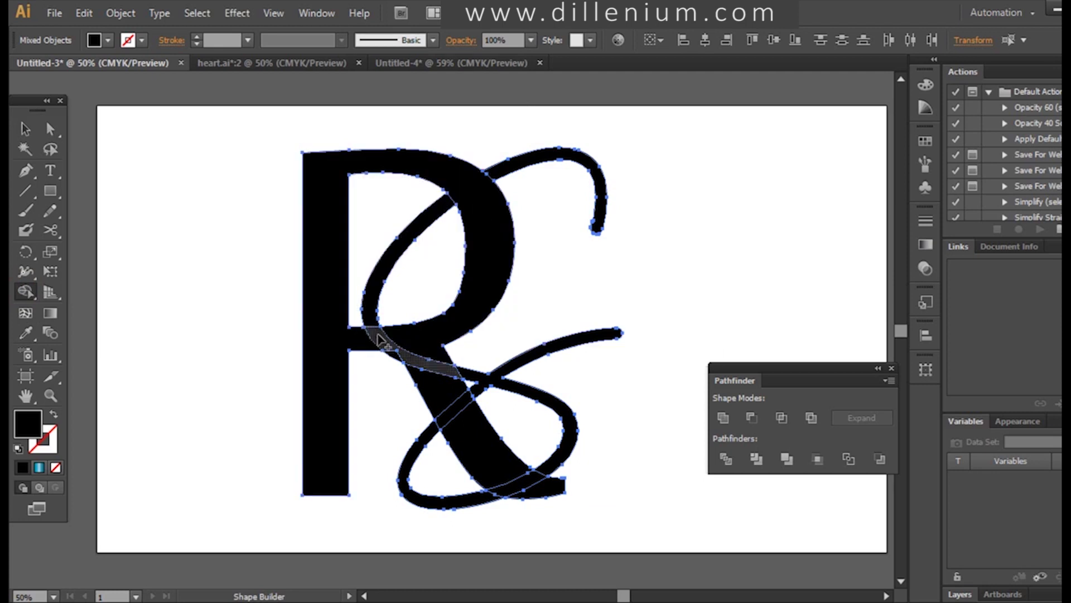
# - Use Shape Builder at the lower crossings to join the S strokes over the R's leg and the R's foot over the S
pyautogui.click(520, 363)
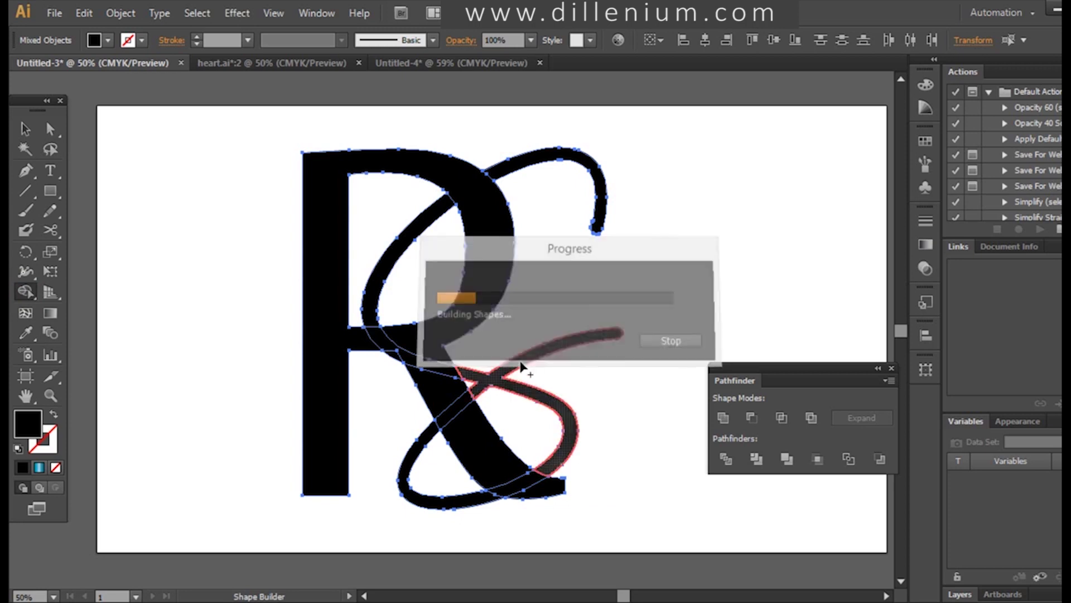
pyautogui.click(481, 386)
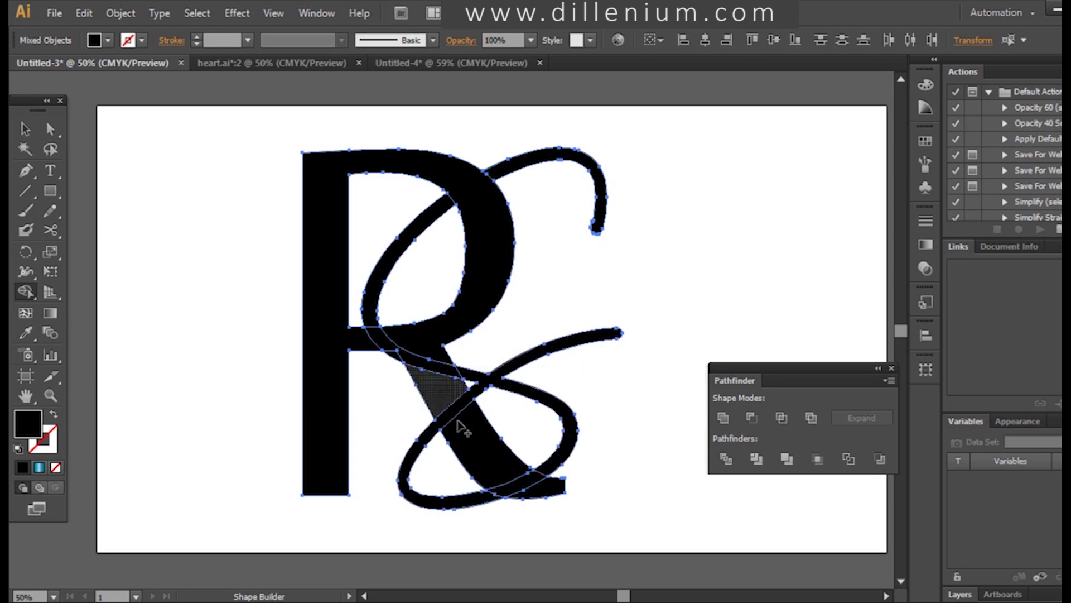
pyautogui.moveTo(467, 436); pyautogui.dragTo(542, 494)
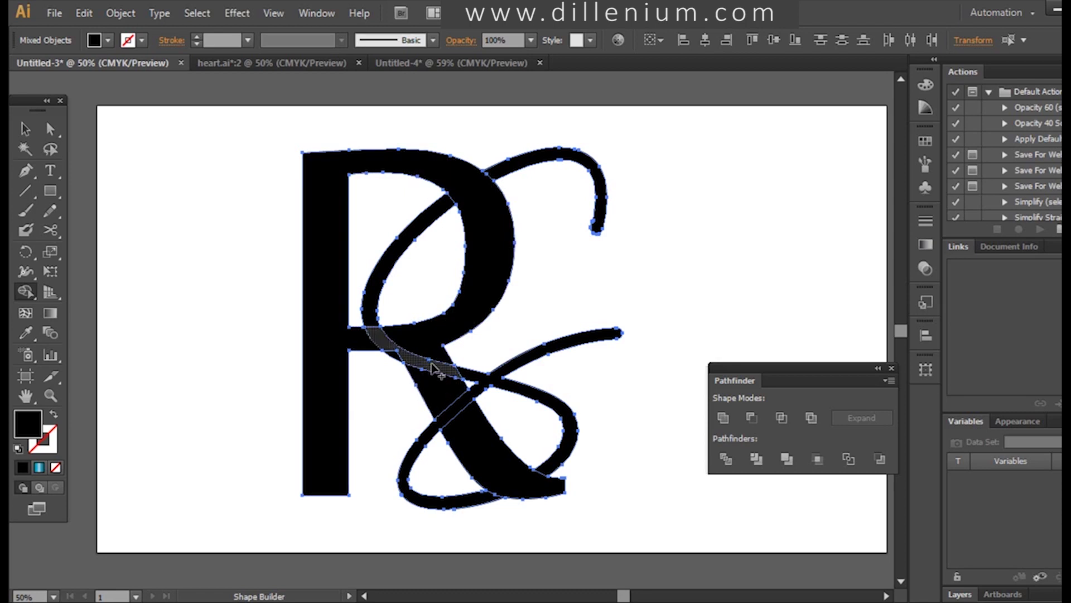
pyautogui.moveTo(433, 369)
pyautogui.mouseDown()
pyautogui.moveTo(395, 351)
pyautogui.moveTo(377, 278)
pyautogui.moveTo(377, 338)
pyautogui.mouseUp()
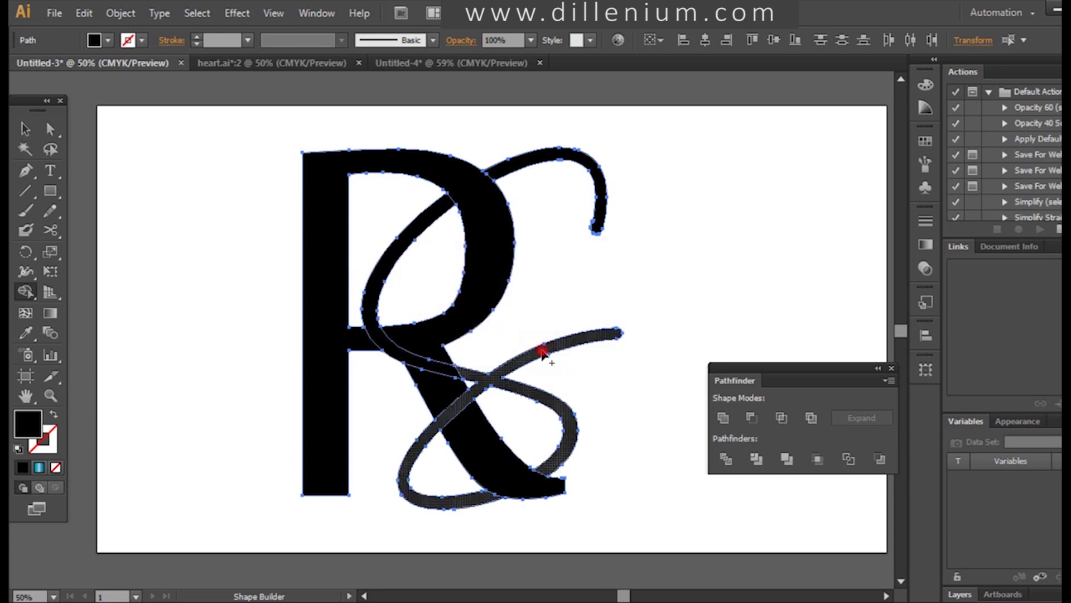
pyautogui.click(335, 306)
pyautogui.click(437, 387)
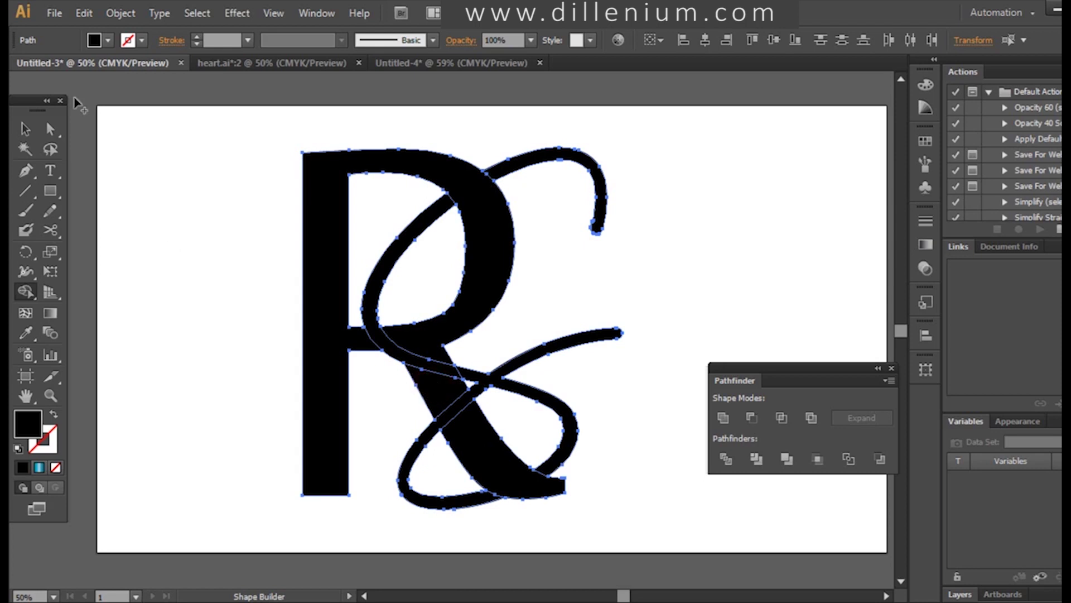
pyautogui.click(25, 128)
pyautogui.click(118, 193)
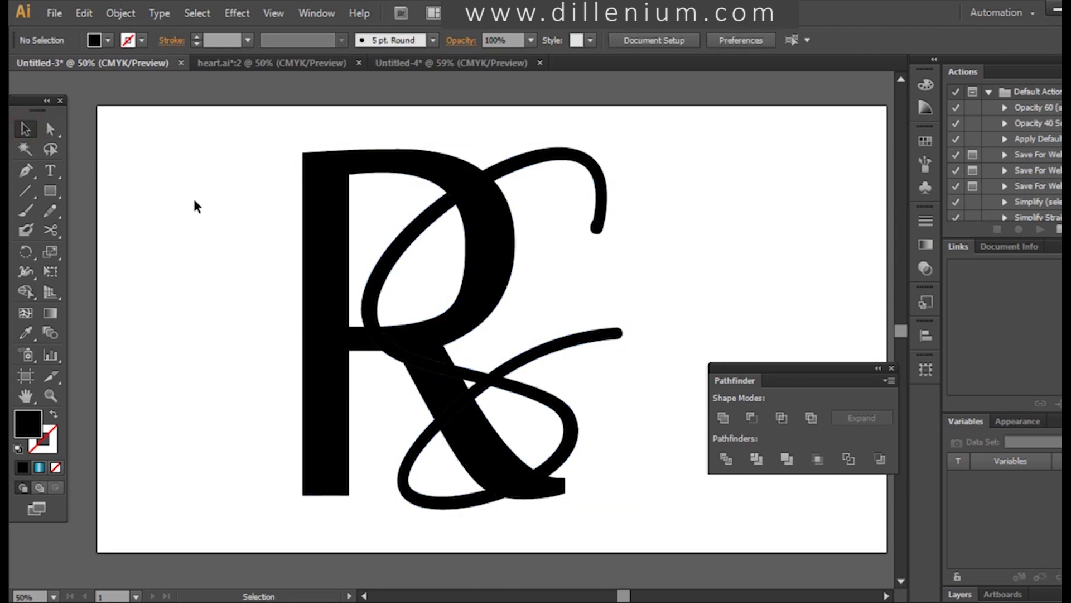
# - Fill the main body of the R with the purple gradient from the Gems and Jewels gradient library
pyautogui.click(324, 210)
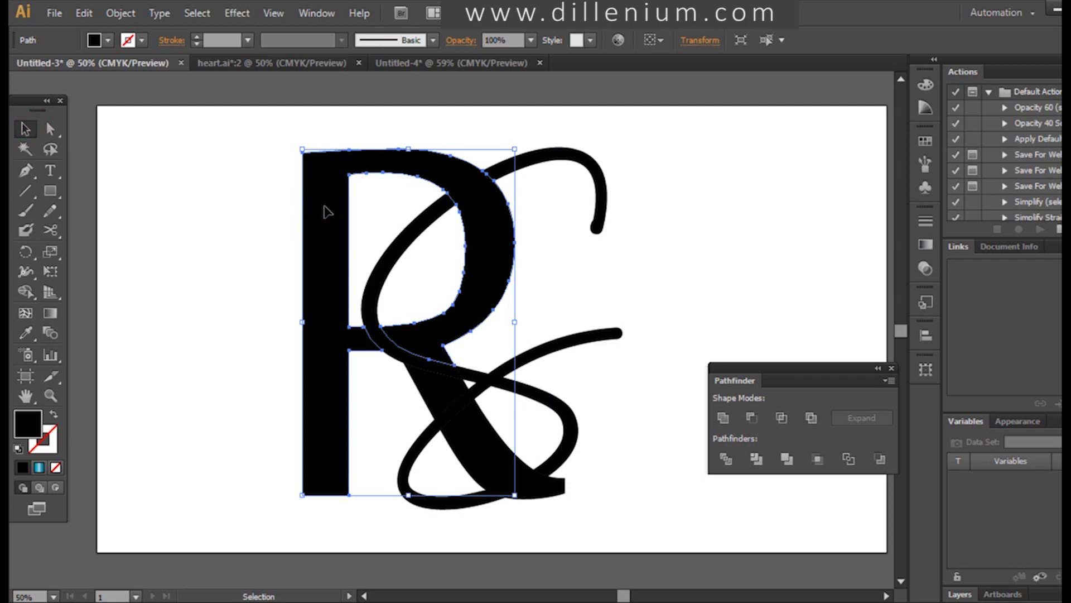
pyautogui.click(327, 212)
pyautogui.click(107, 40)
pyautogui.click(22, 145)
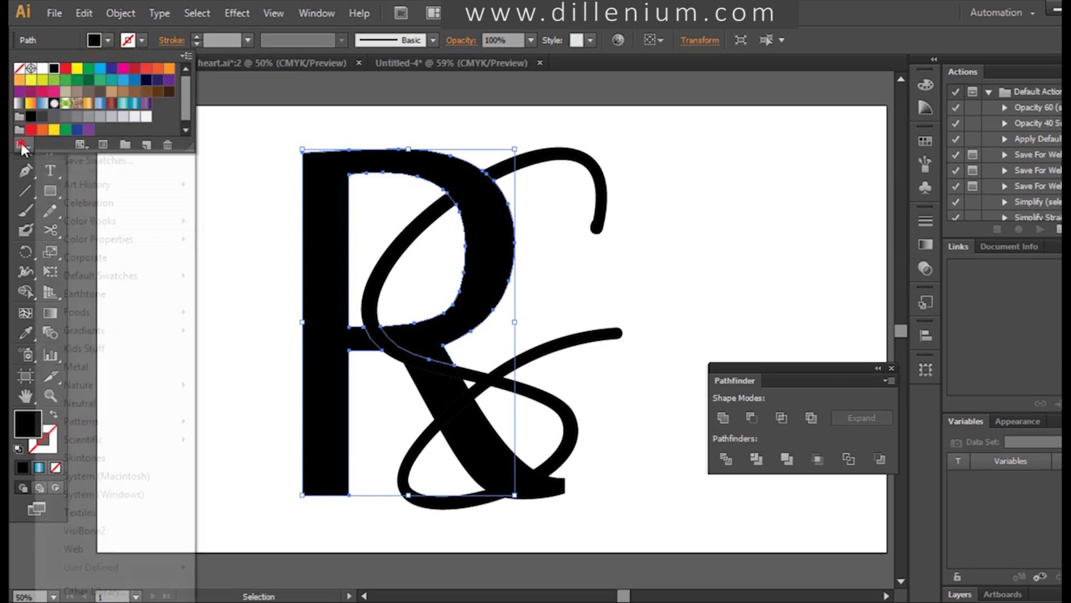
pyautogui.moveTo(96, 330)
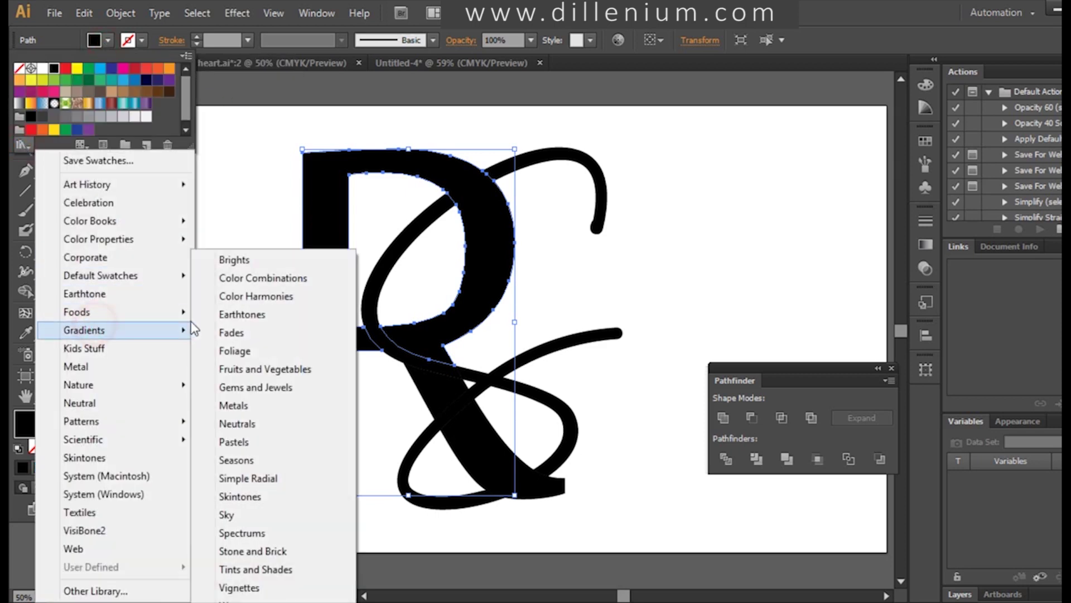
pyautogui.click(276, 389)
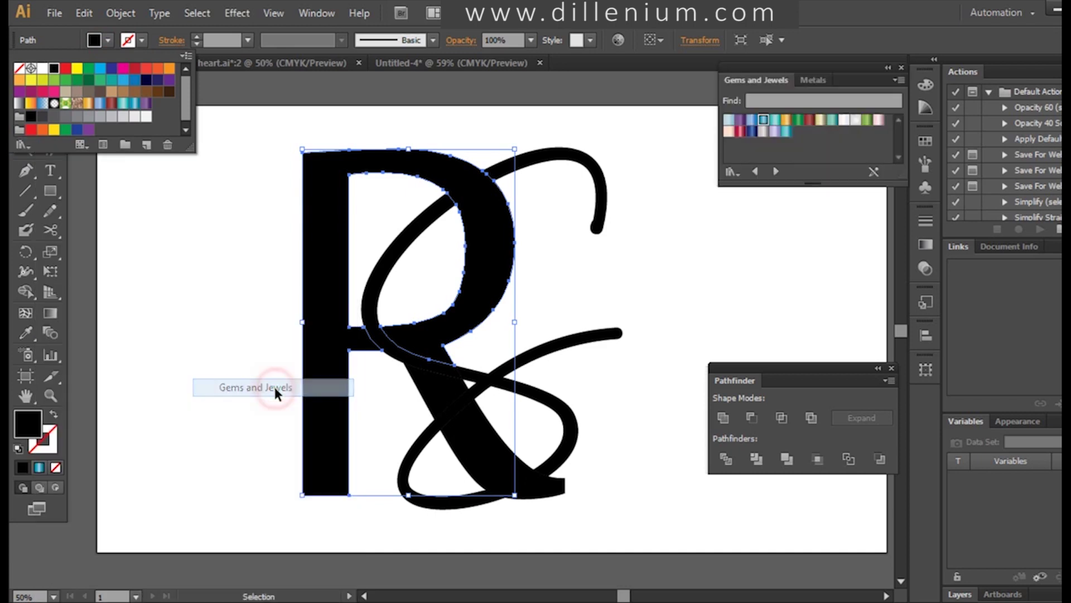
pyautogui.click(741, 124)
pyautogui.click(740, 120)
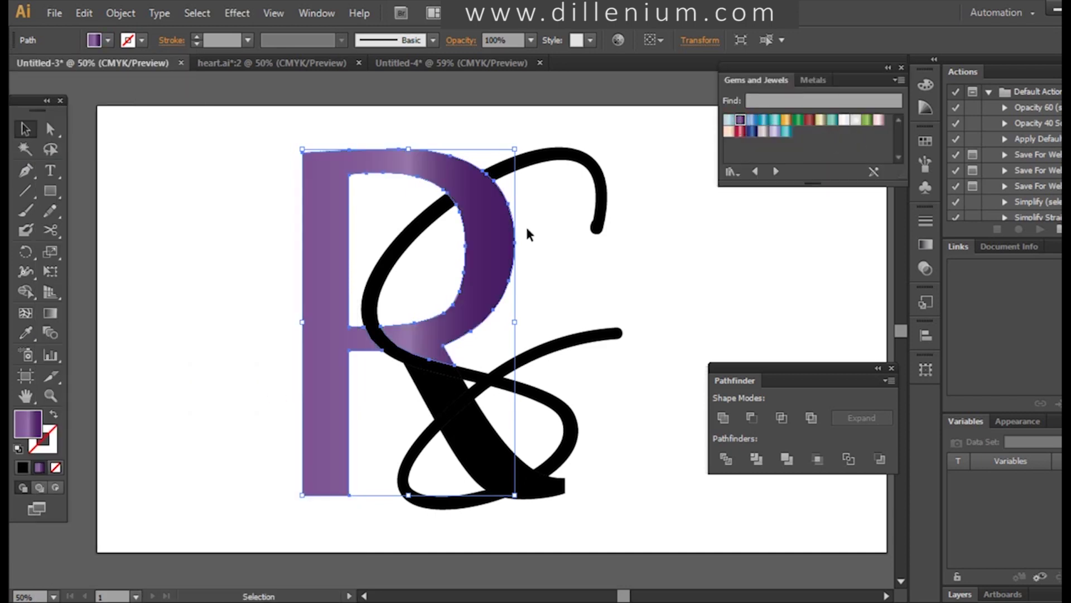
# - Redraw the purple gradient diagonally across the R's main body and adjust its start and end points
pyautogui.click(51, 312)
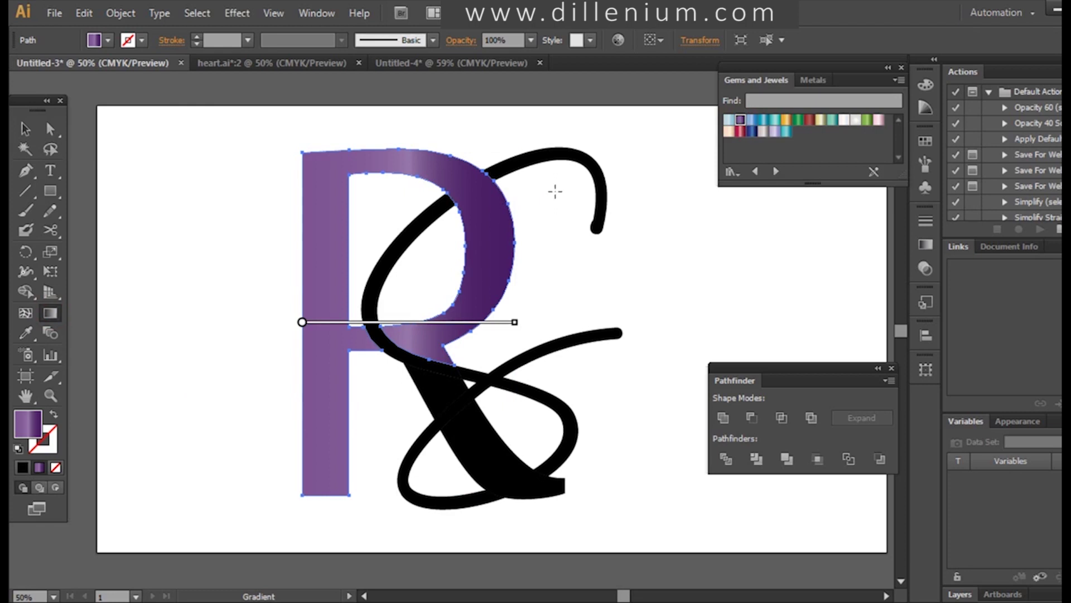
pyautogui.moveTo(556, 190)
pyautogui.mouseDown()
pyautogui.moveTo(323, 371)
pyautogui.moveTo(175, 451)
pyautogui.mouseUp()
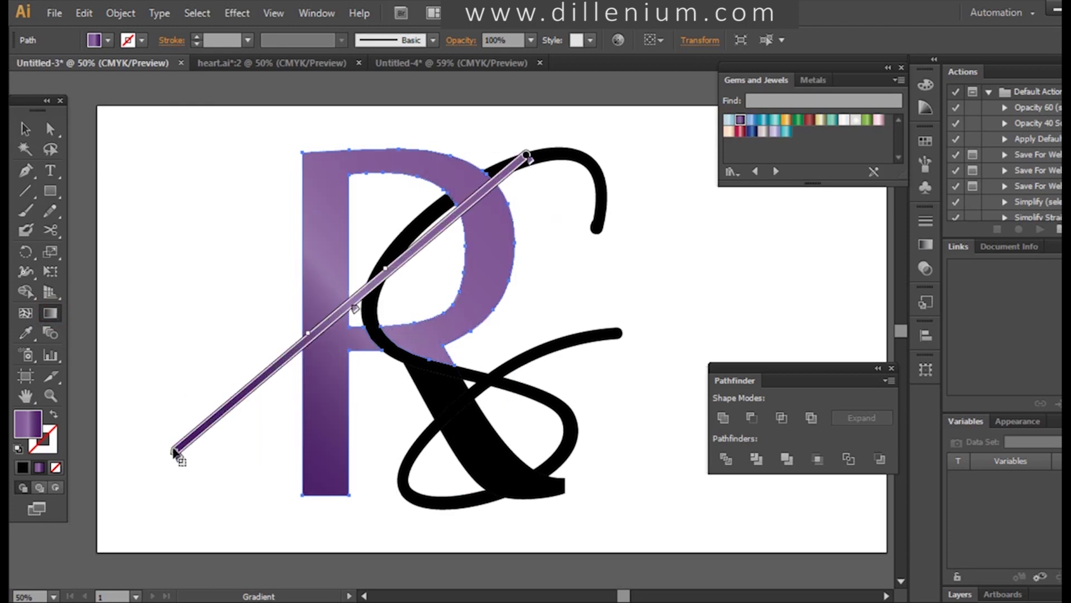
pyautogui.moveTo(175, 450)
pyautogui.mouseDown()
pyautogui.moveTo(242, 421)
pyautogui.moveTo(274, 363)
pyautogui.mouseUp()
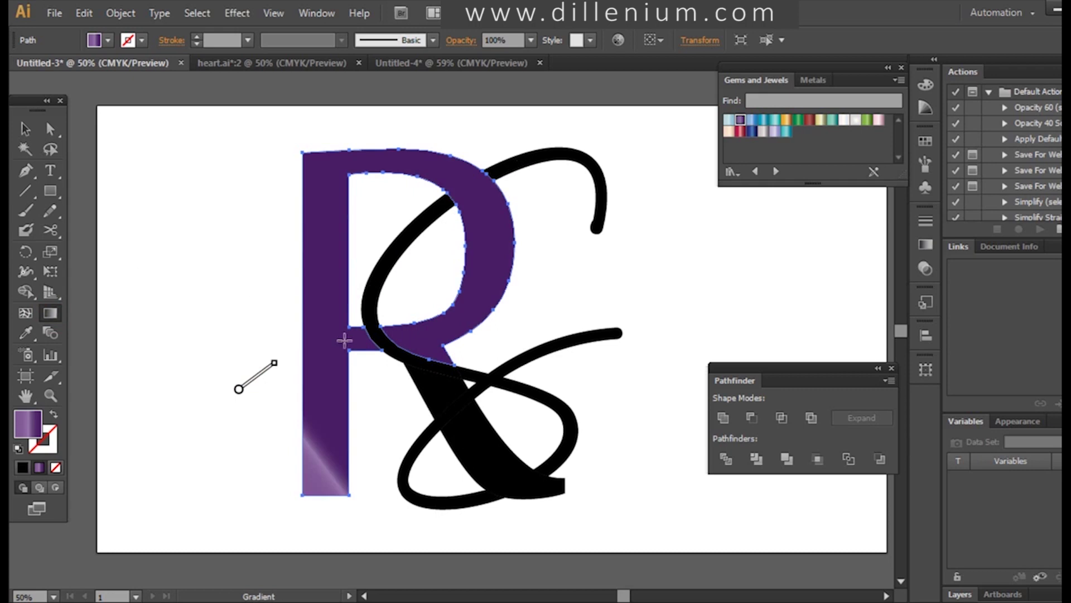
pyautogui.moveTo(239, 396); pyautogui.dragTo(197, 426)
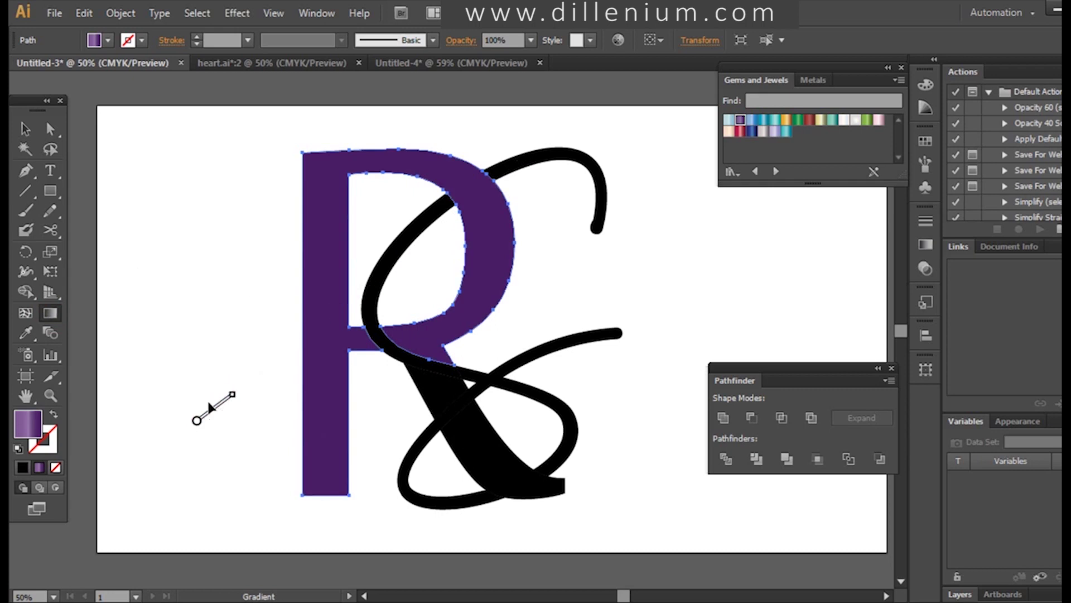
pyautogui.moveTo(235, 396); pyautogui.dragTo(393, 273)
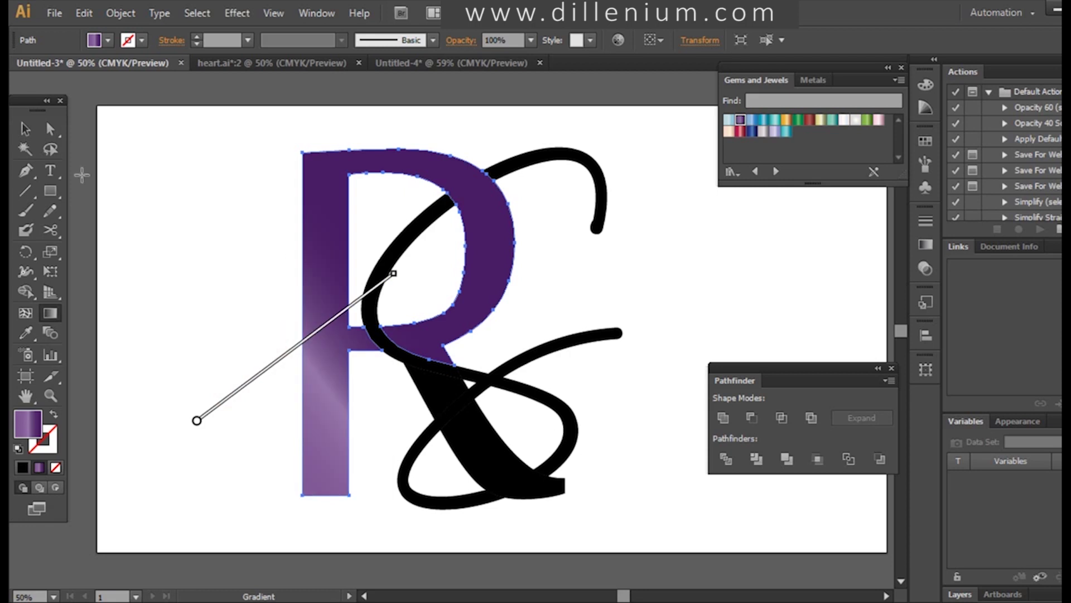
pyautogui.click(25, 129)
pyautogui.click(112, 210)
# - Select all pieces of the S and fill them with the blue-teal gradient from Gems and Jewels
pyautogui.click(598, 172)
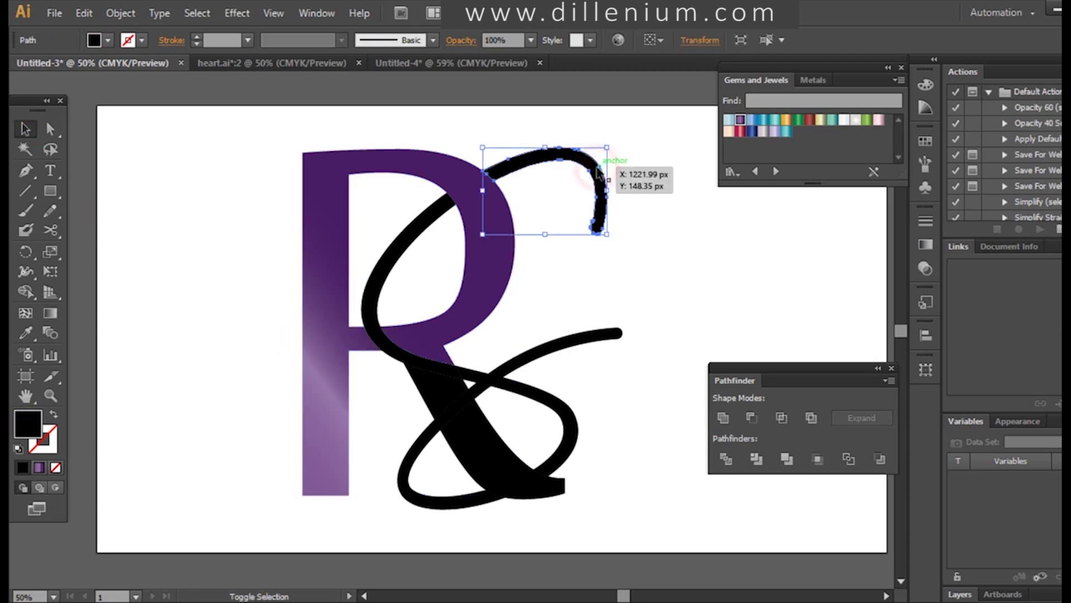
pyautogui.keyDown('shift'); pyautogui.click(427, 221); pyautogui.keyUp('shift')
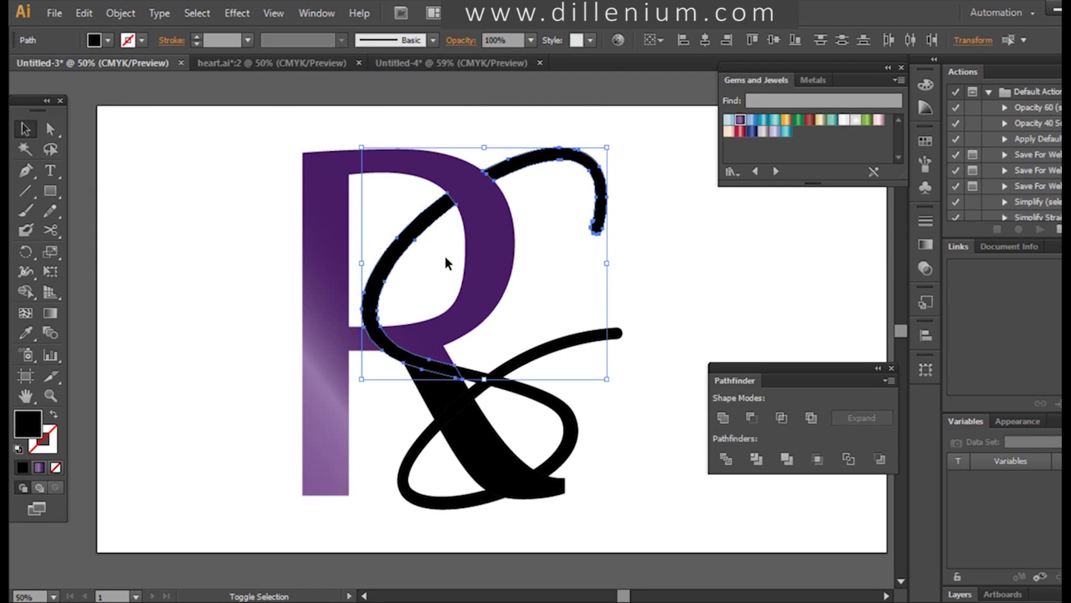
pyautogui.keyDown('shift'); pyautogui.click(542, 346); pyautogui.keyUp('shift')
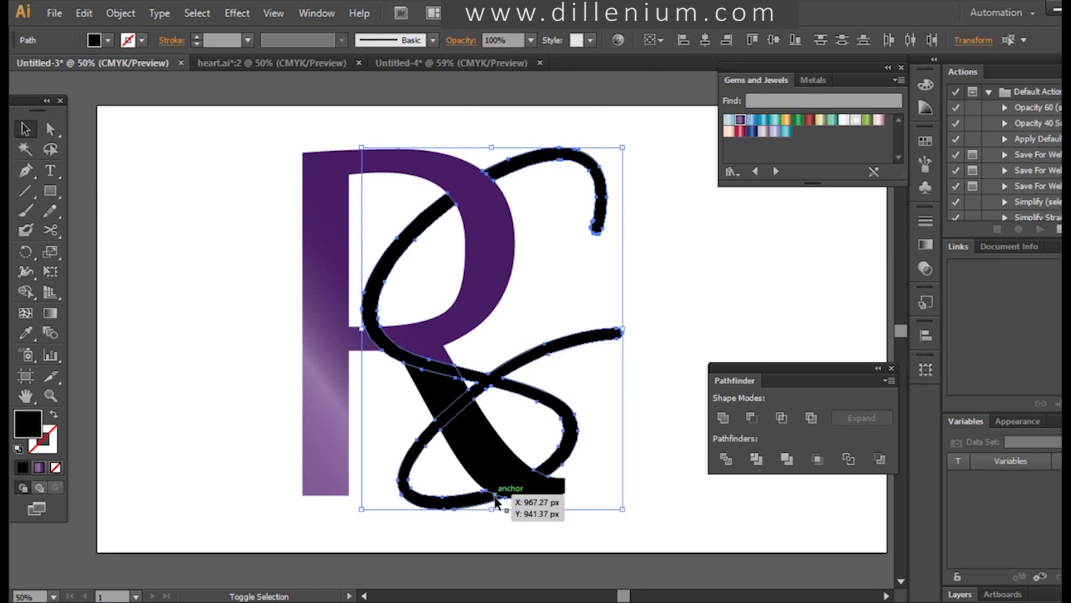
pyautogui.keyDown('shift'); pyautogui.click(471, 503); pyautogui.keyUp('shift')
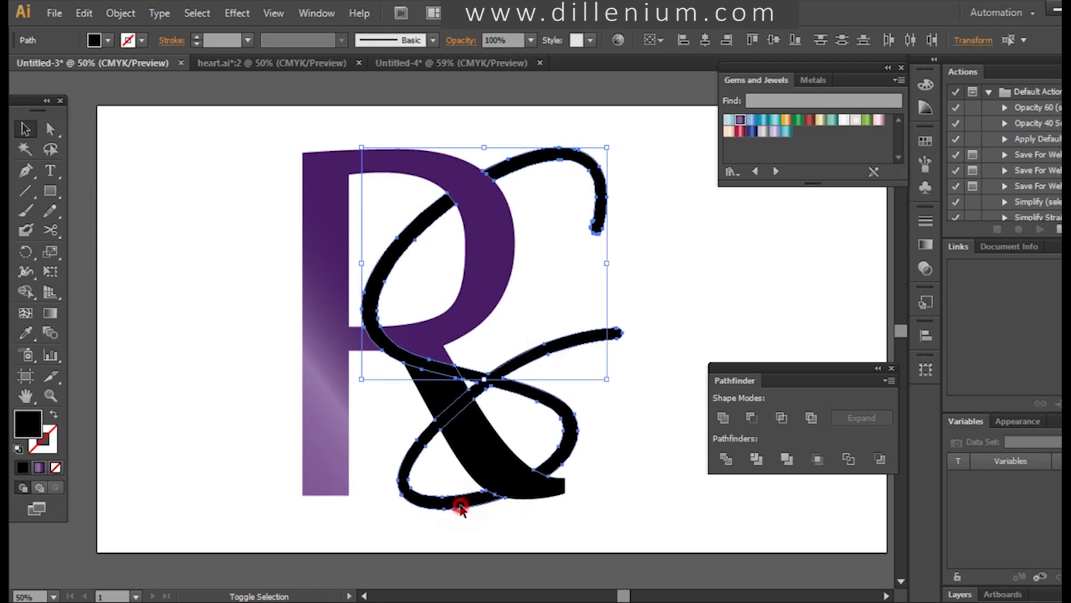
pyautogui.keyDown('shift'); pyautogui.click(459, 502); pyautogui.keyUp('shift')
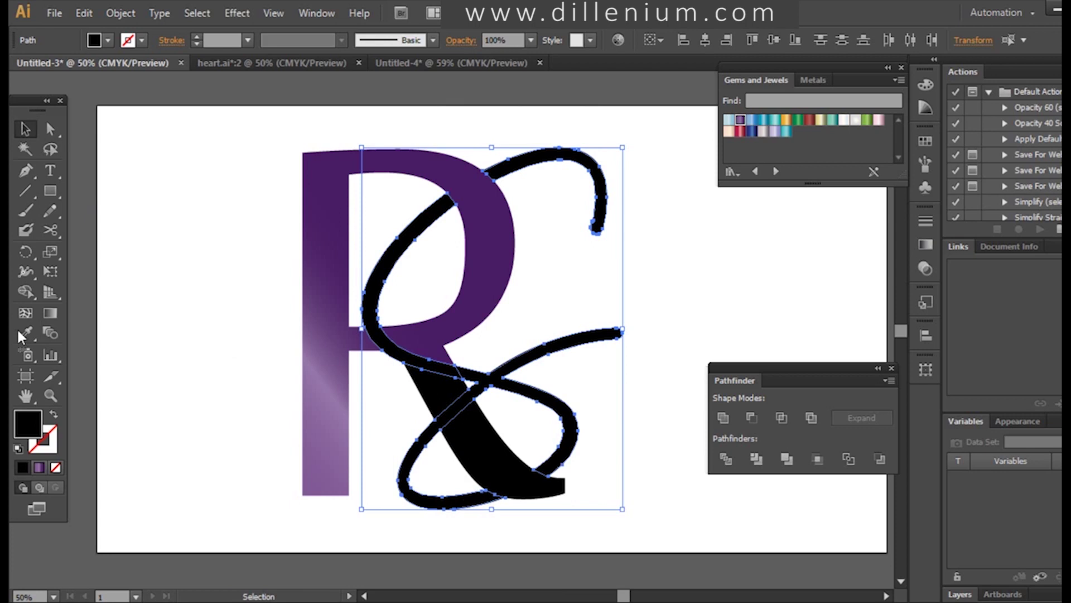
pyautogui.click(764, 121)
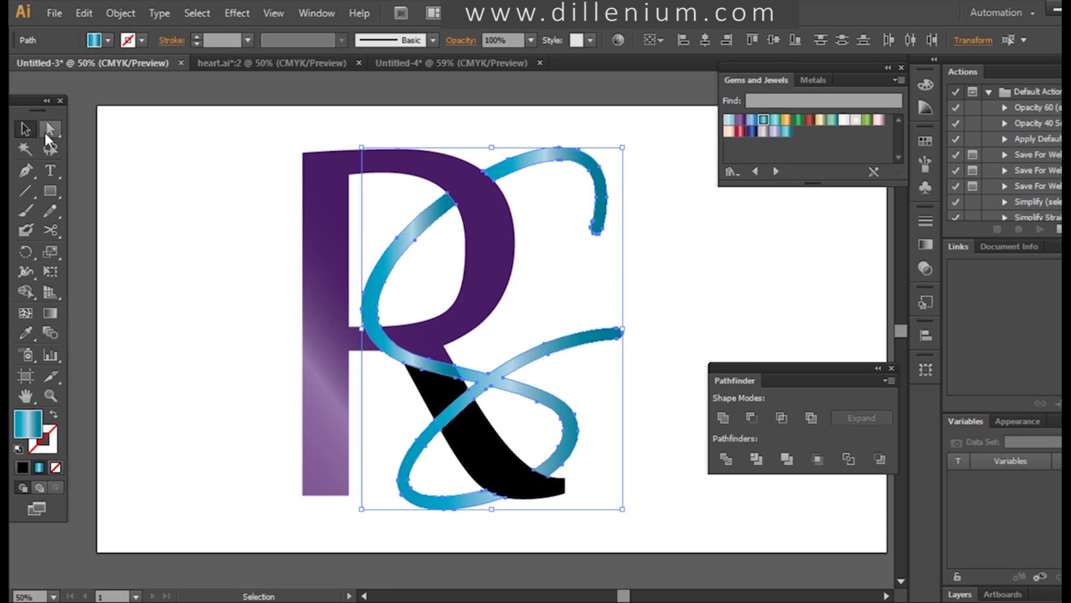
pyautogui.click(265, 301)
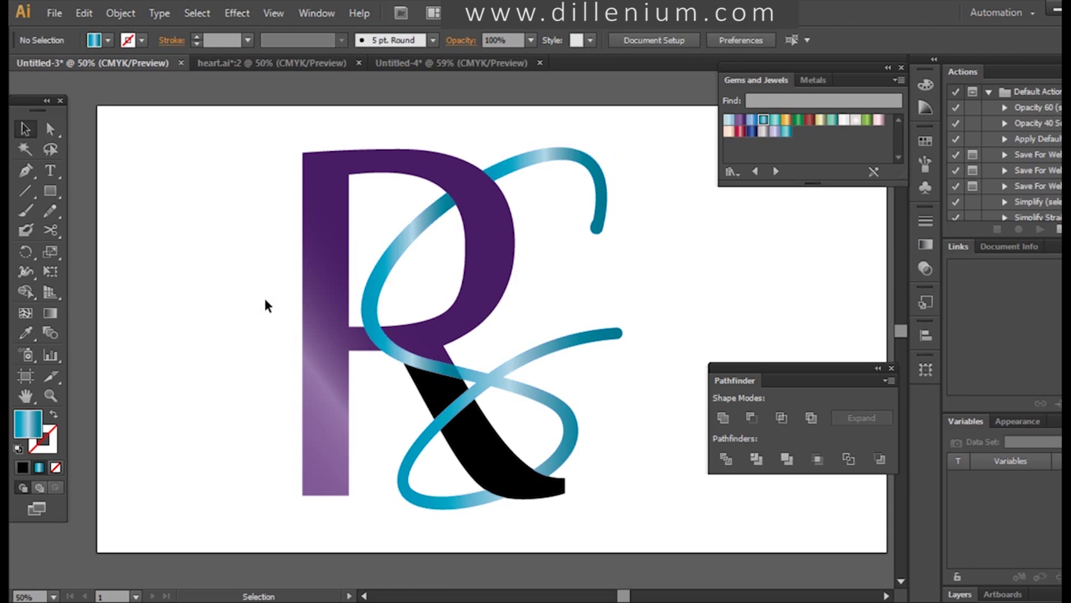
# - Copy the purple gradient to the R's black leg pieces with the Eyedropper and run it diagonally across the whole R
pyautogui.click(429, 388)
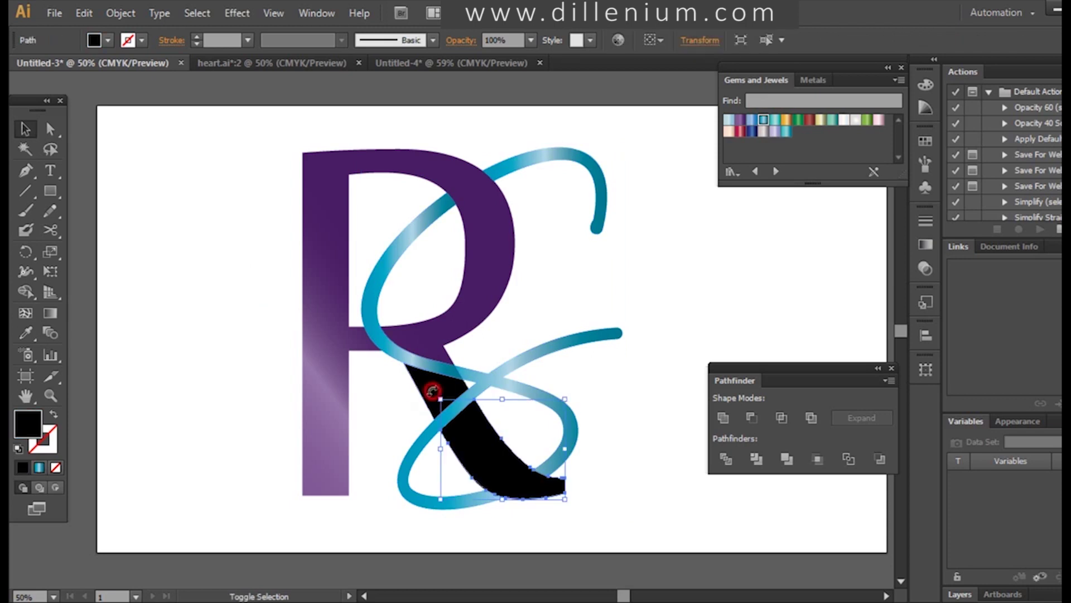
pyautogui.click(469, 289)
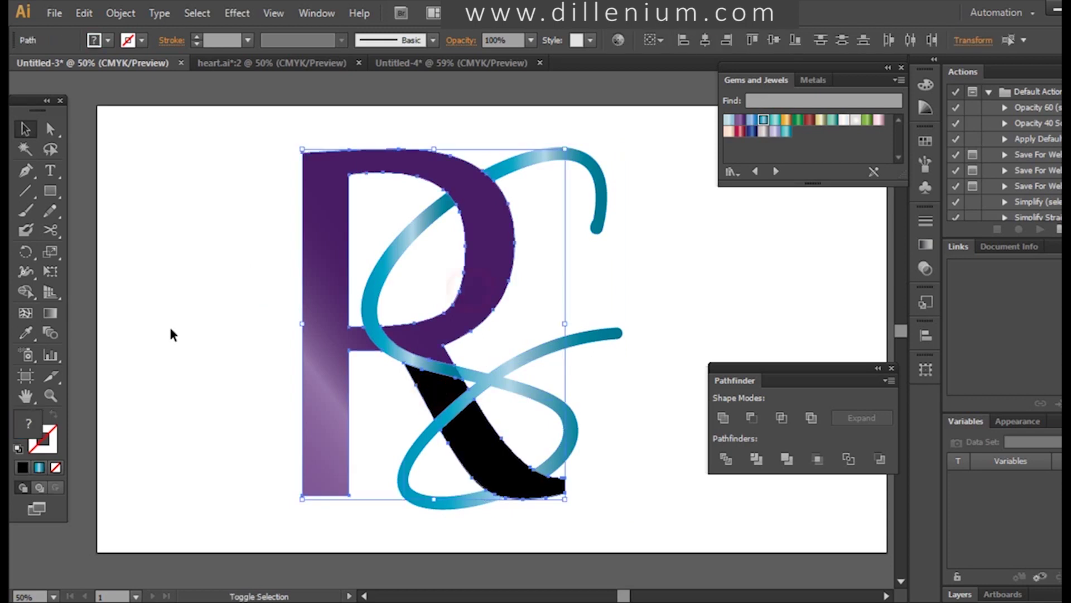
pyautogui.click(26, 334)
pyautogui.click(331, 187)
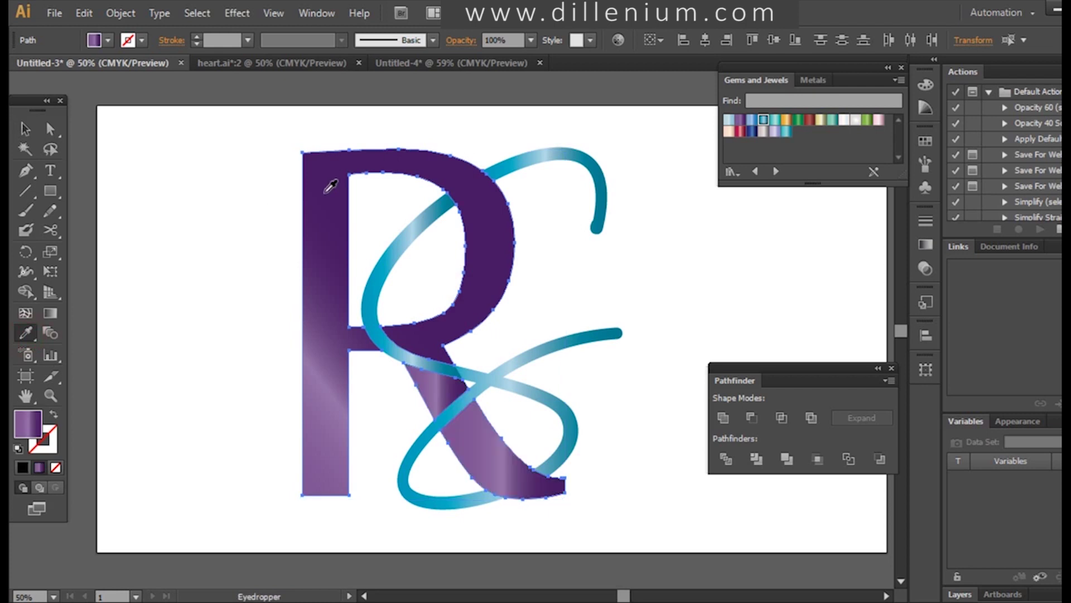
pyautogui.click(50, 313)
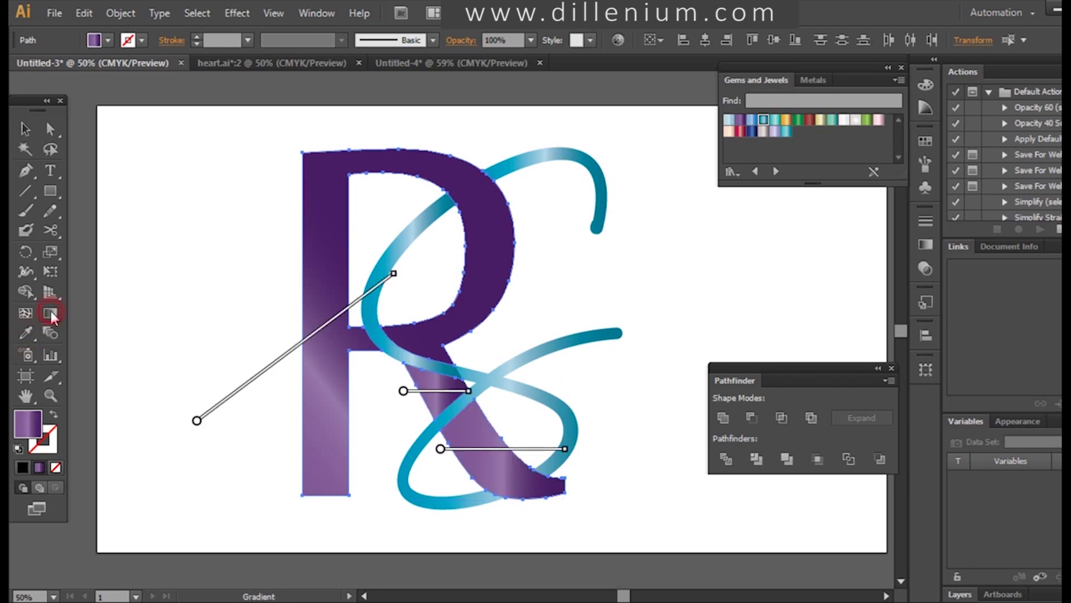
pyautogui.moveTo(575, 227)
pyautogui.mouseDown()
pyautogui.moveTo(230, 448)
pyautogui.moveTo(335, 373)
pyautogui.mouseUp()
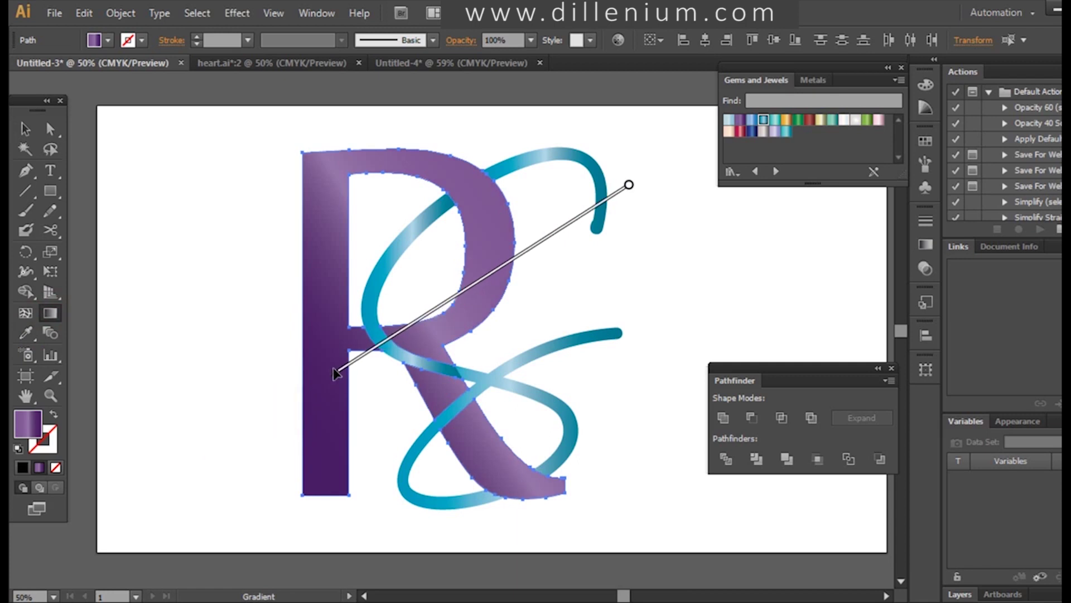
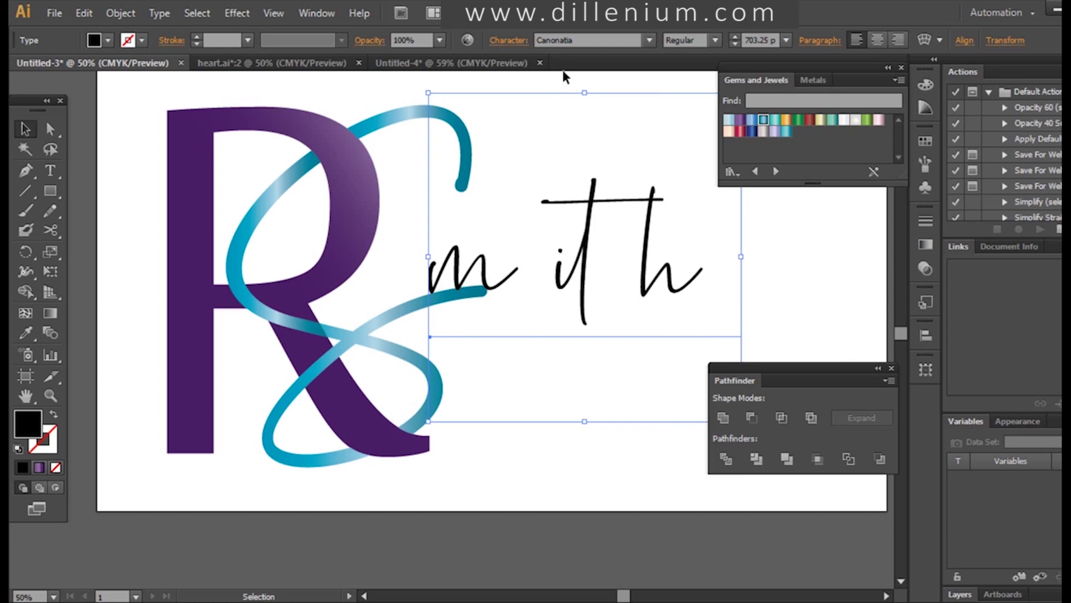
# - Set the tracking of the "mith" script text to 0
pyautogui.click(505, 43)
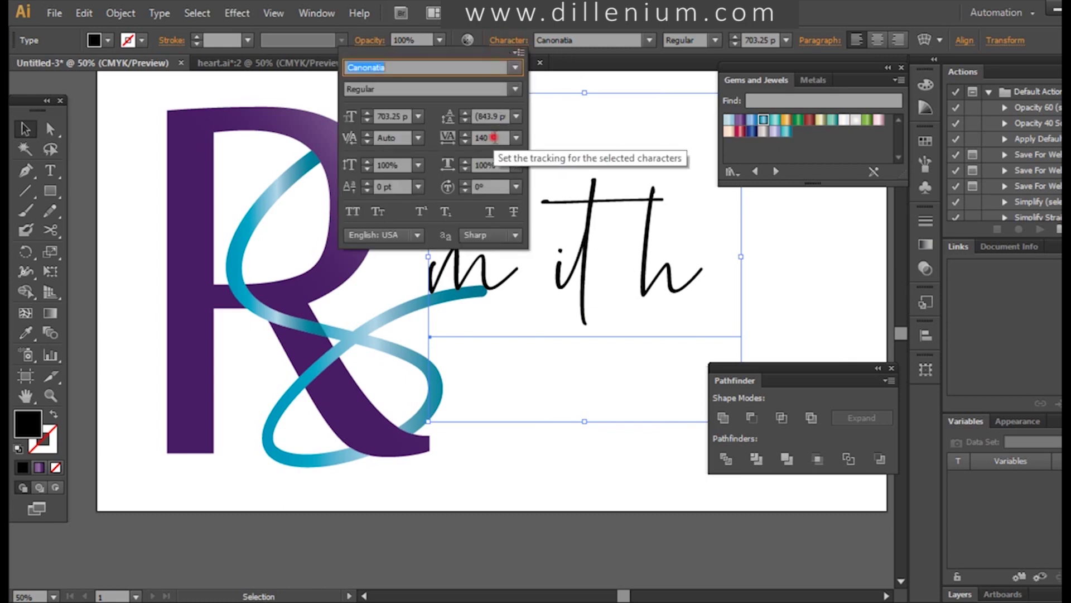
pyautogui.click(491, 137)
pyautogui.write('140')
pyautogui.press('Down')
pyautogui.press('Down')
pyautogui.press('Down')
pyautogui.press('Down')
pyautogui.press('Down')
pyautogui.press('Down')
pyautogui.press('Down')
pyautogui.press('Down')
pyautogui.press('Down')
pyautogui.press('Down')
pyautogui.press('Down')
pyautogui.press('Down')
pyautogui.press('Down')
pyautogui.press('Down')
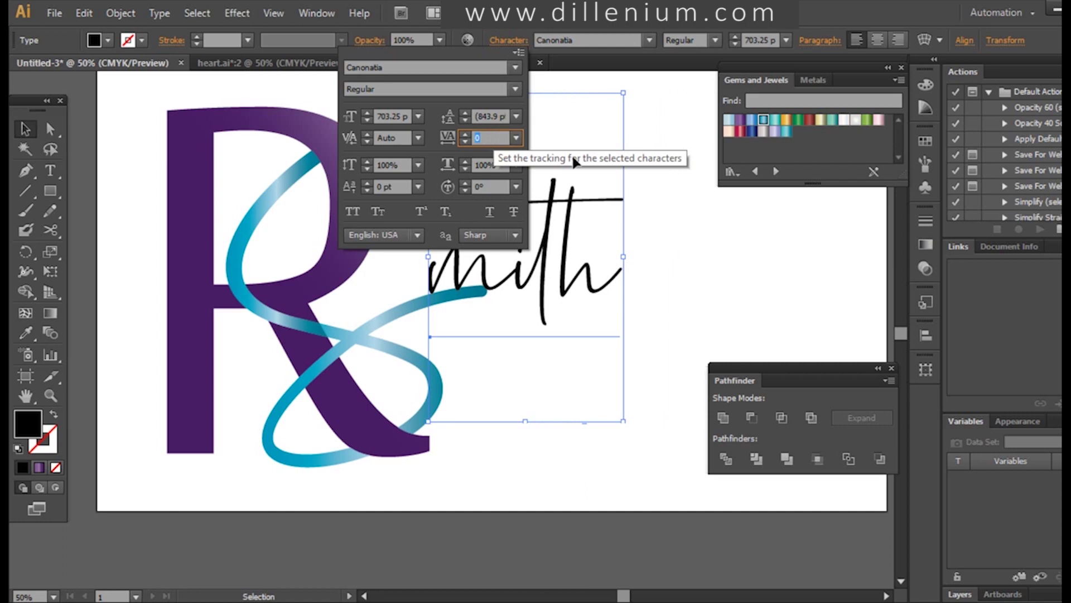
pyautogui.click(805, 271)
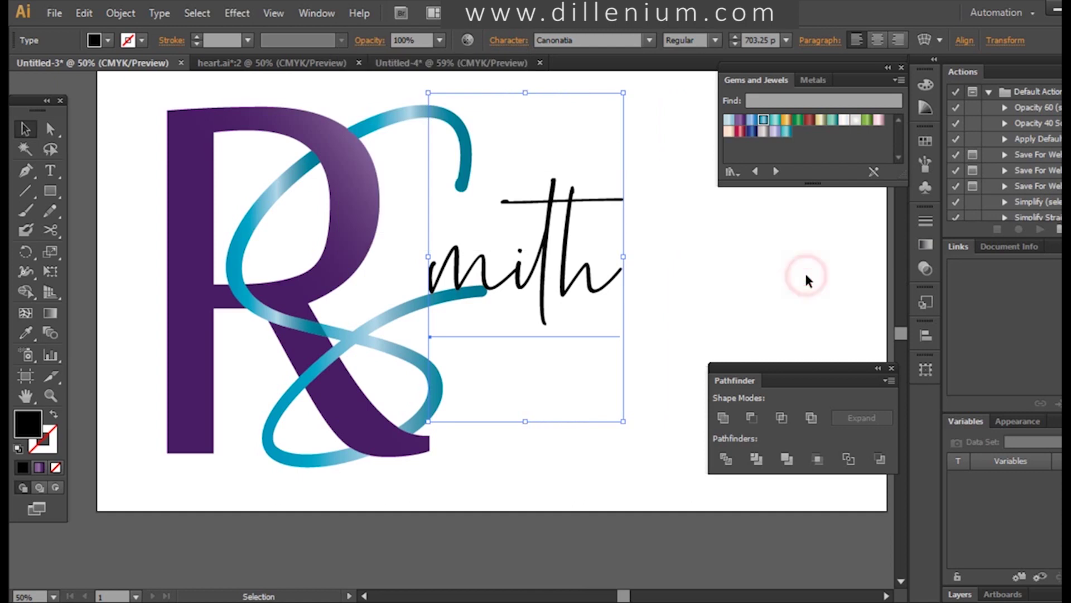
# - Convert the "mith" text to outlines and give it an 8 pt black stroke
pyautogui.rightClick(591, 291)
pyautogui.click(647, 403)
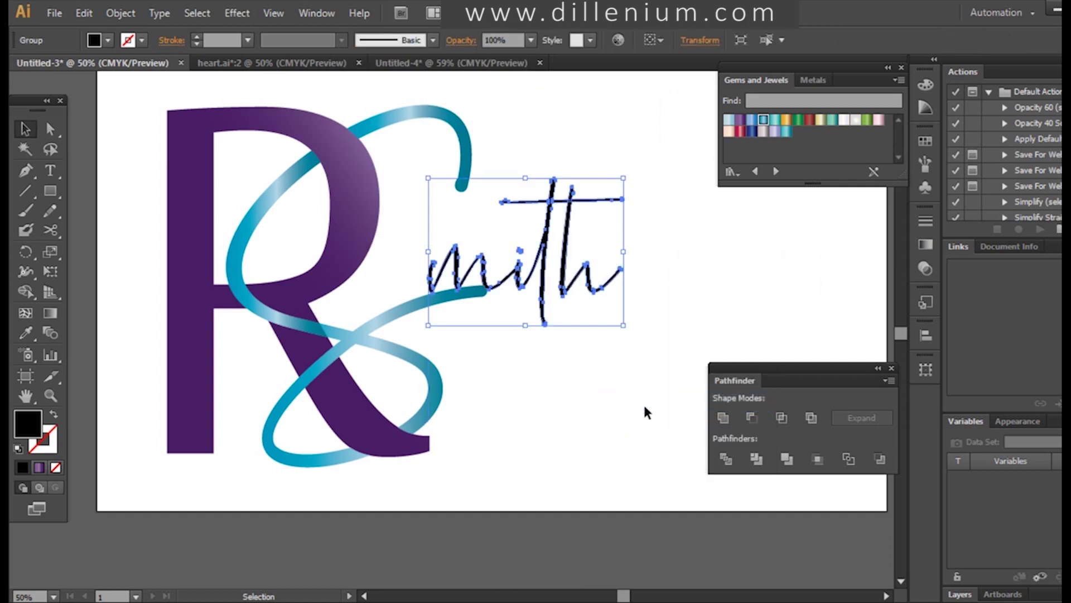
pyautogui.click(41, 441)
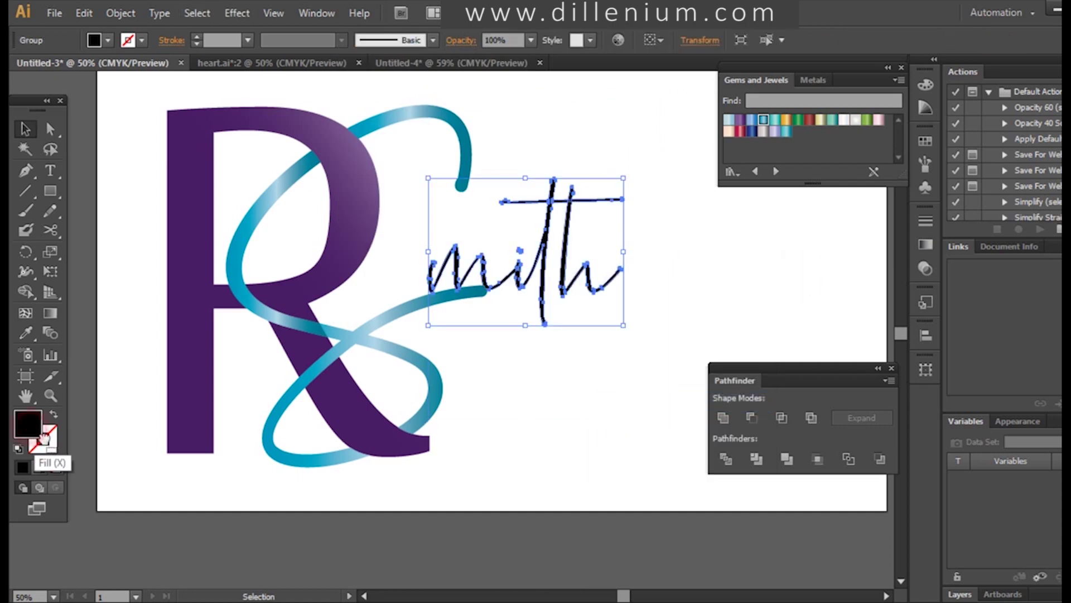
pyautogui.click(22, 467)
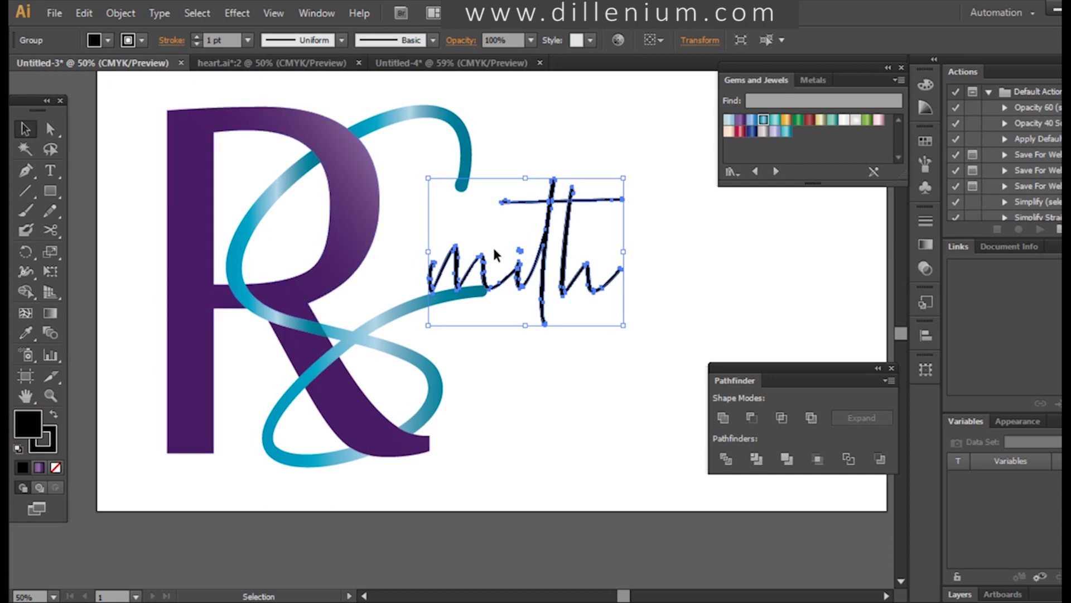
pyautogui.click(214, 39)
pyautogui.press('Up')
pyautogui.press('Up')
pyautogui.press('Up')
pyautogui.press('Up')
pyautogui.press('Up')
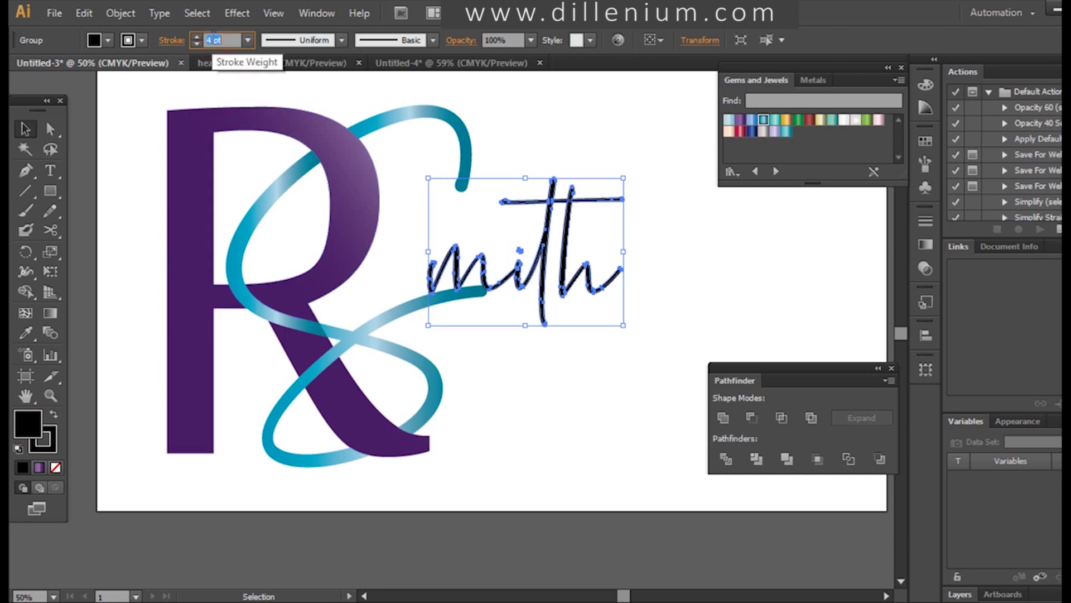
pyautogui.press('Up')
pyautogui.press('Up')
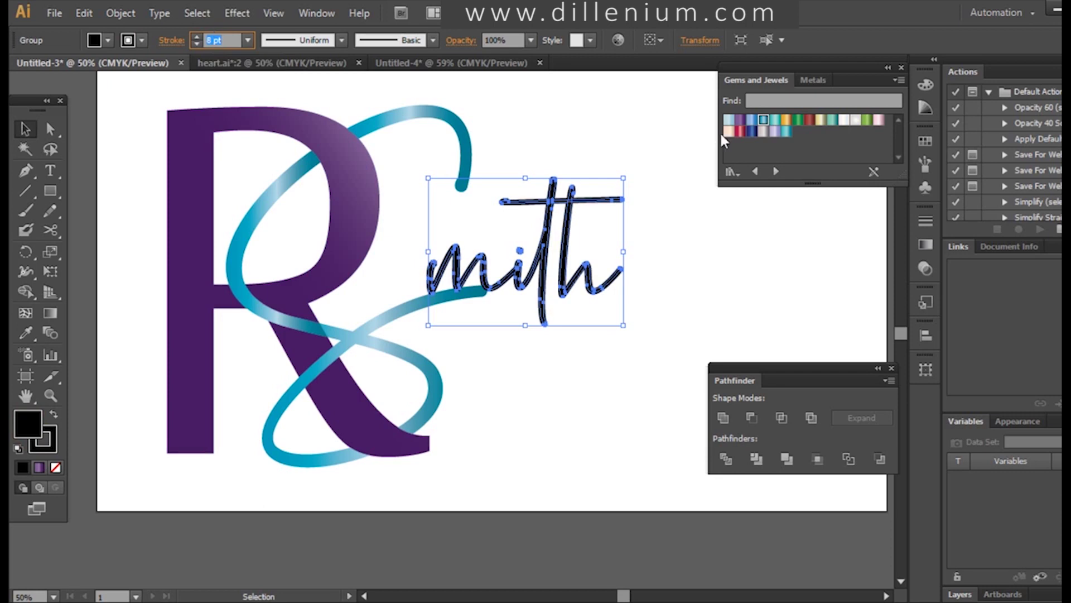
# - Enlarge the "mith" lettering and position it so the m meets the end of the S's lower stroke
pyautogui.moveTo(624, 252); pyautogui.dragTo(690, 256)
pyautogui.moveTo(625, 301)
pyautogui.mouseDown()
pyautogui.moveTo(690, 304)
pyautogui.moveTo(673, 302)
pyautogui.mouseUp()
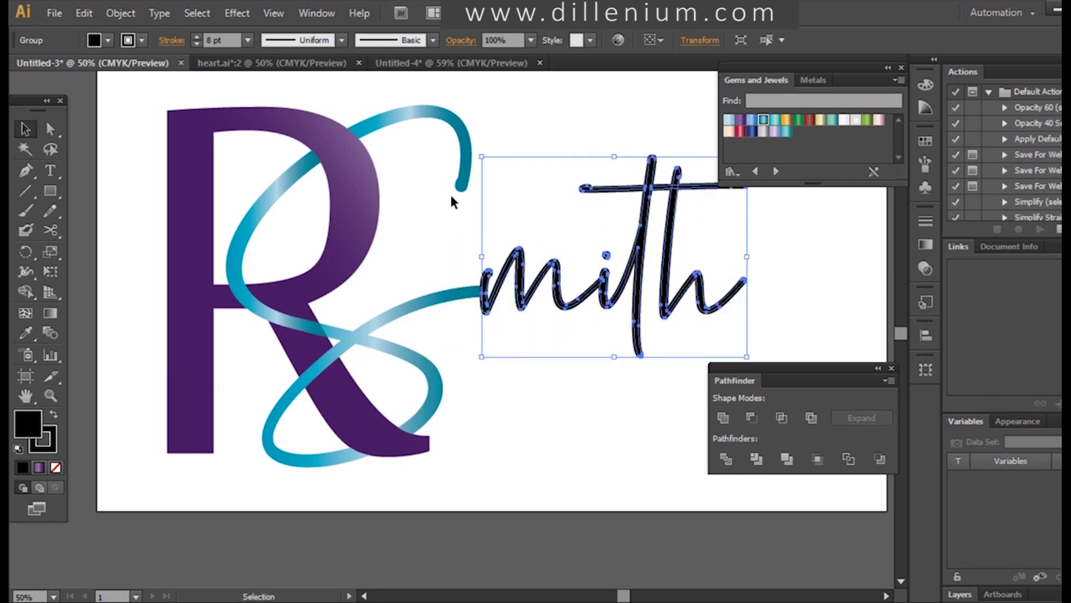
pyautogui.click(597, 411)
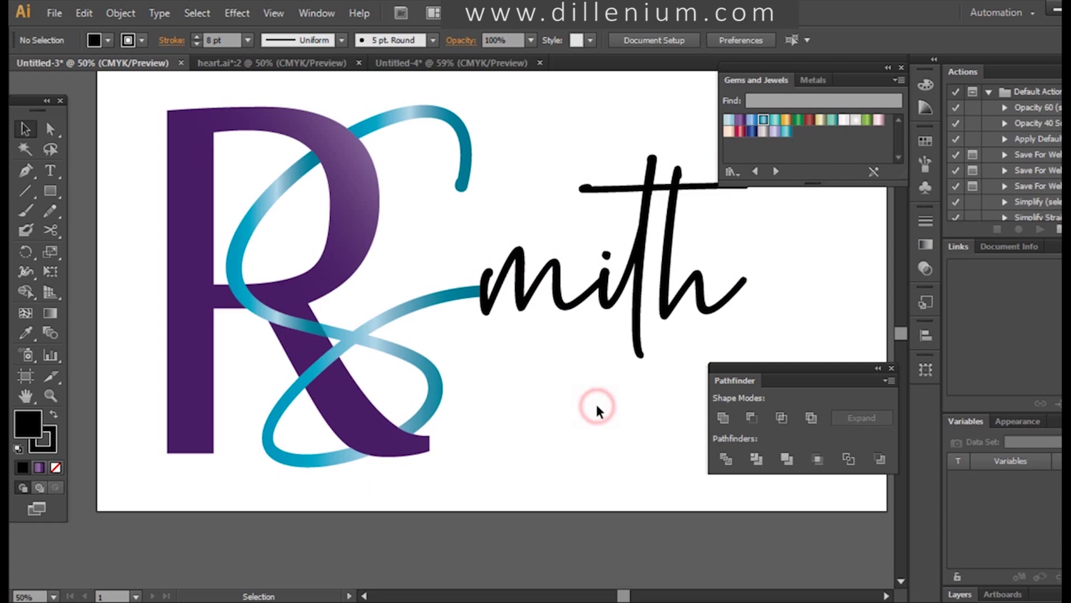
# - Expand the fill and stroke of the "mith" lettering and unite the resulting shapes with Pathfinder
pyautogui.click(636, 304)
pyautogui.click(121, 13)
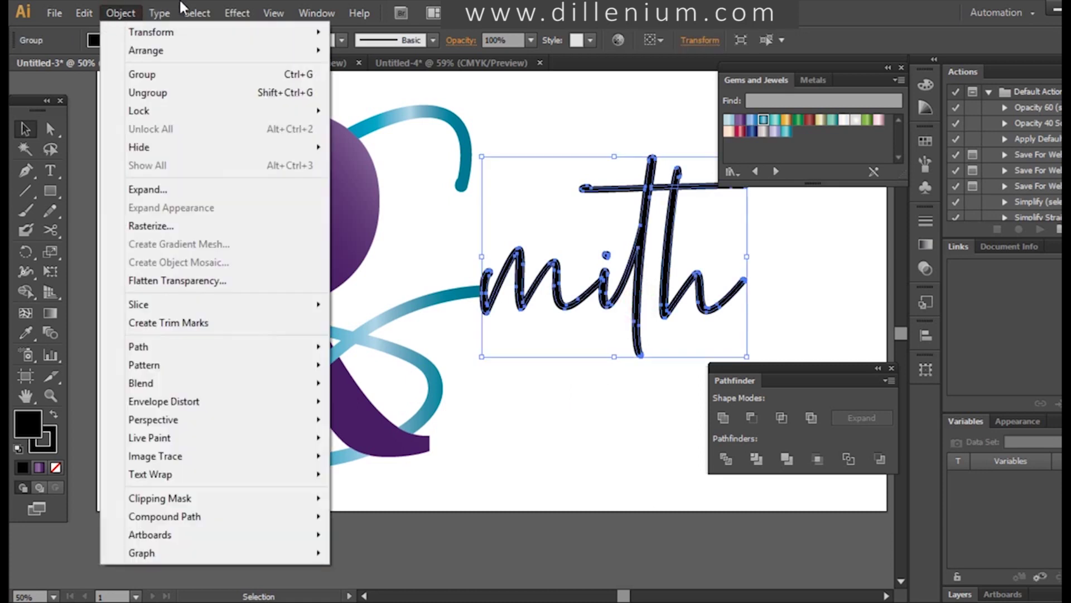
pyautogui.click(147, 190)
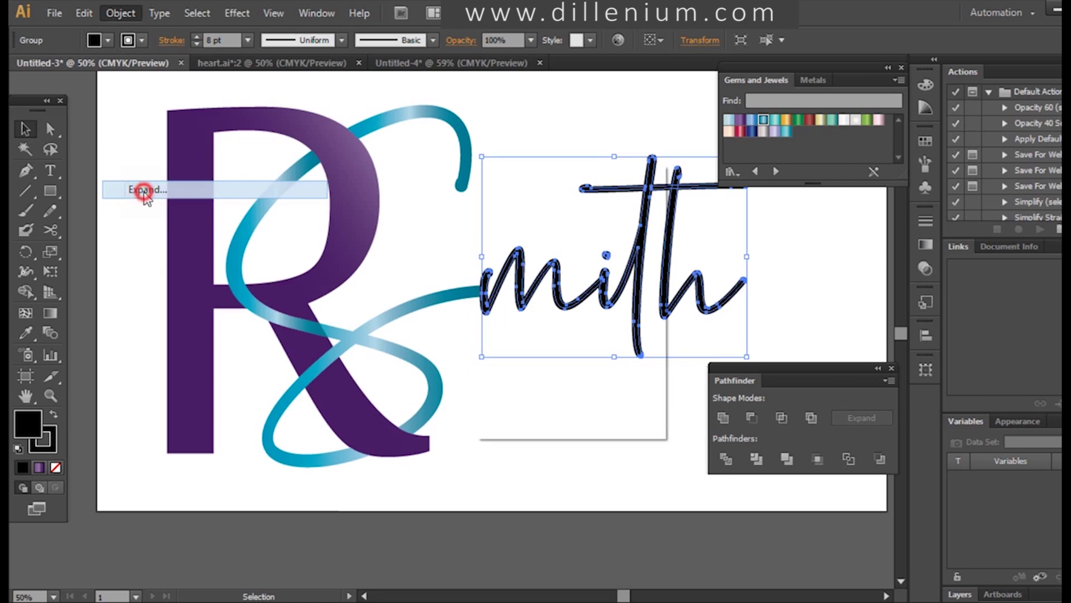
pyautogui.click(526, 402)
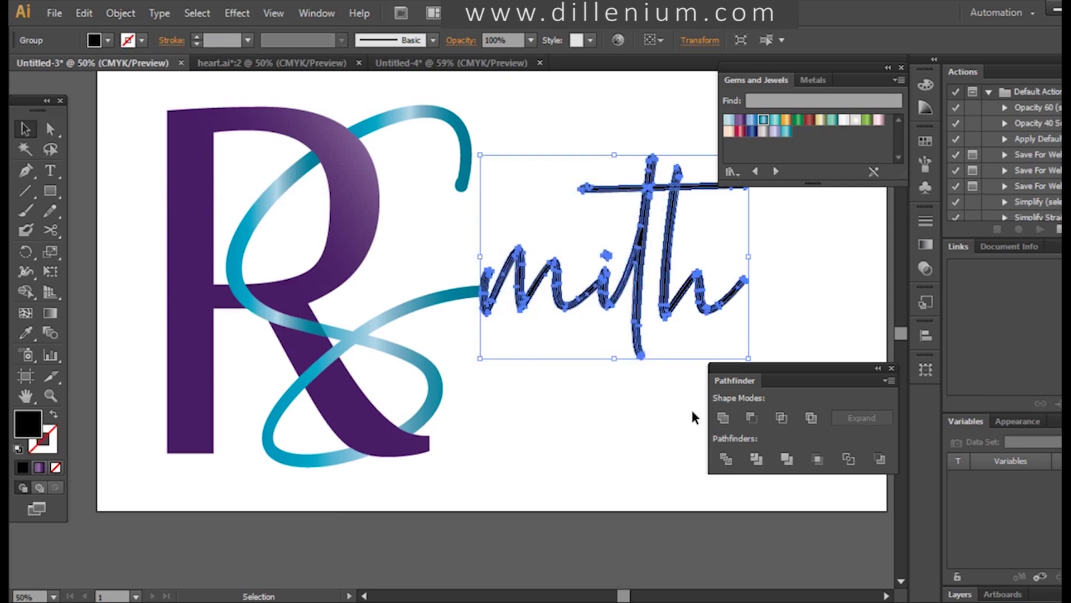
pyautogui.click(721, 417)
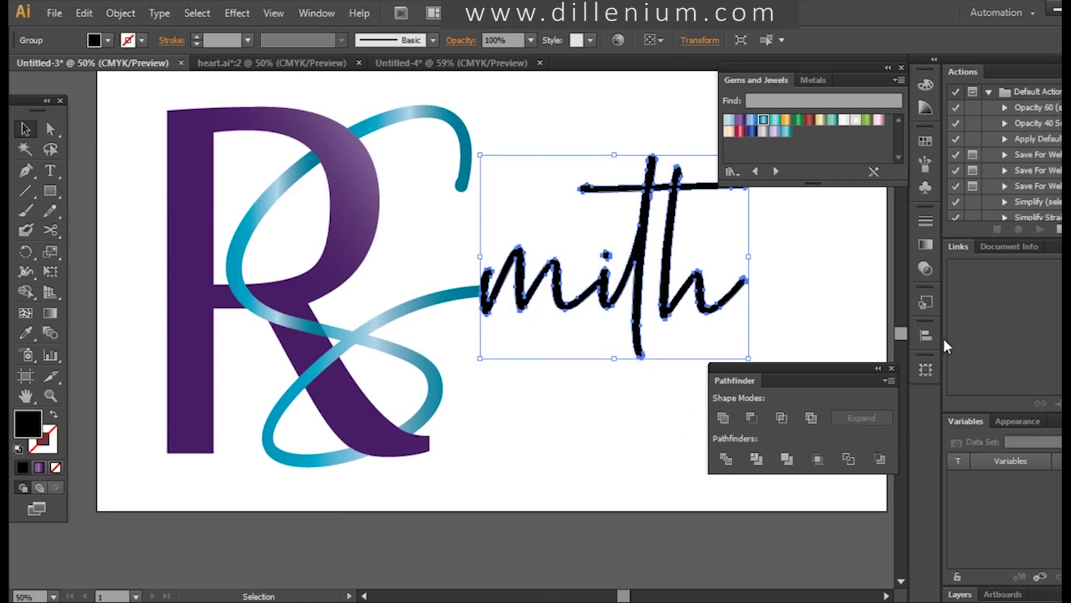
pyautogui.click(892, 368)
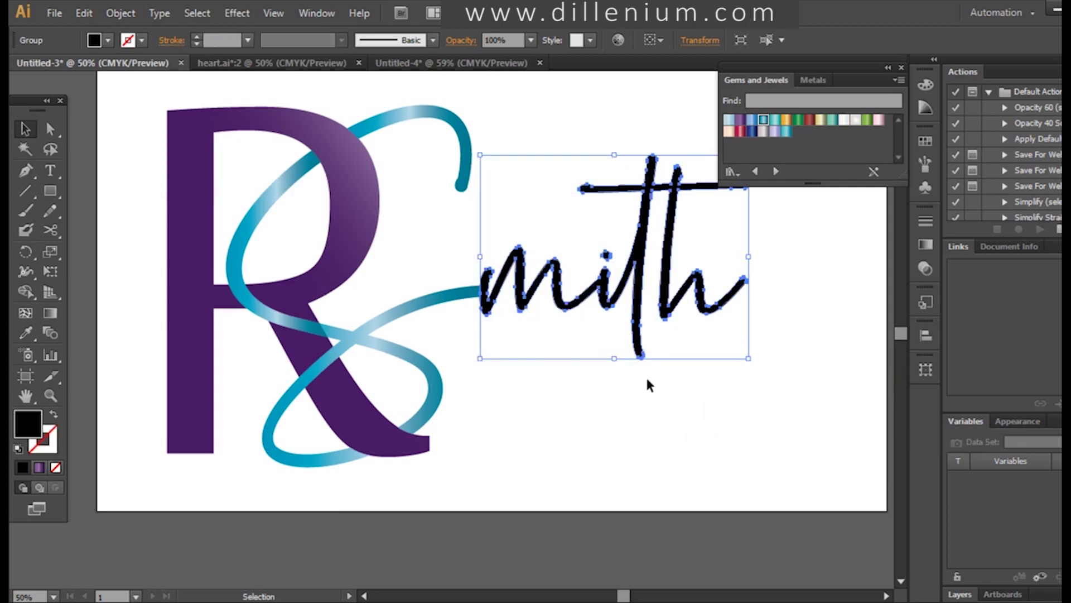
# - Ungroup the RS monogram and clear the selection
pyautogui.click(387, 316)
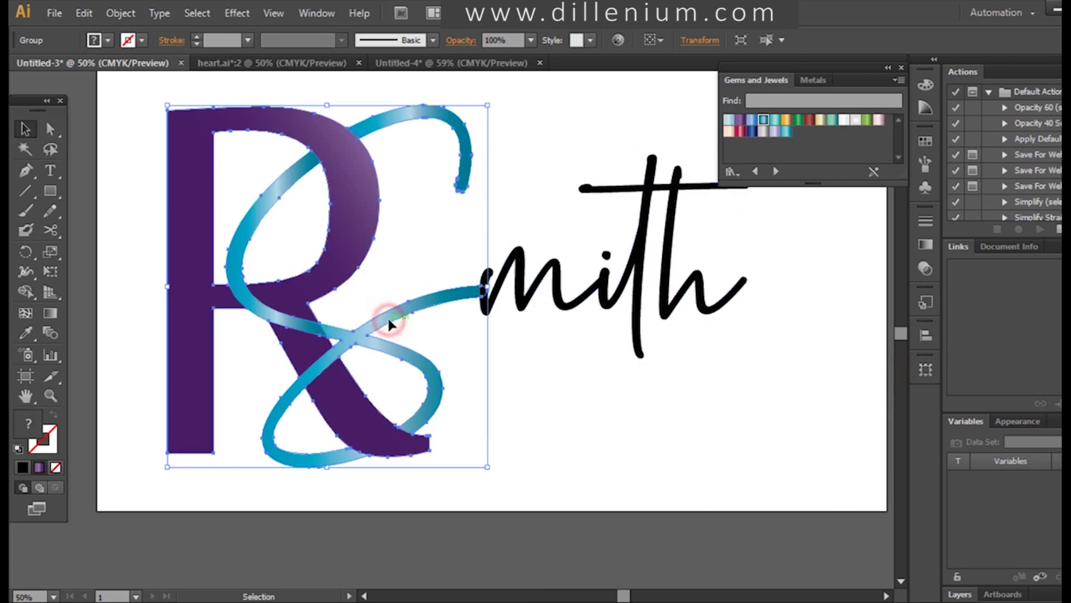
pyautogui.rightClick(370, 325)
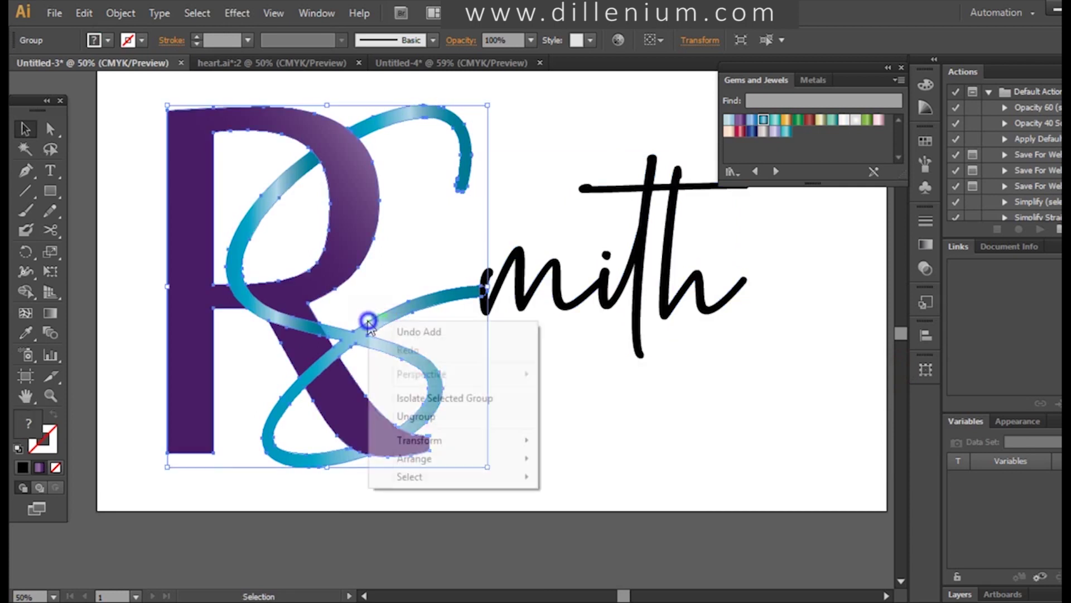
pyautogui.click(415, 414)
pyautogui.click(539, 425)
# - Select all pieces of the S with the "mith" lettering and apply the S's blue gradient to them using the Eyedropper
pyautogui.click(426, 305)
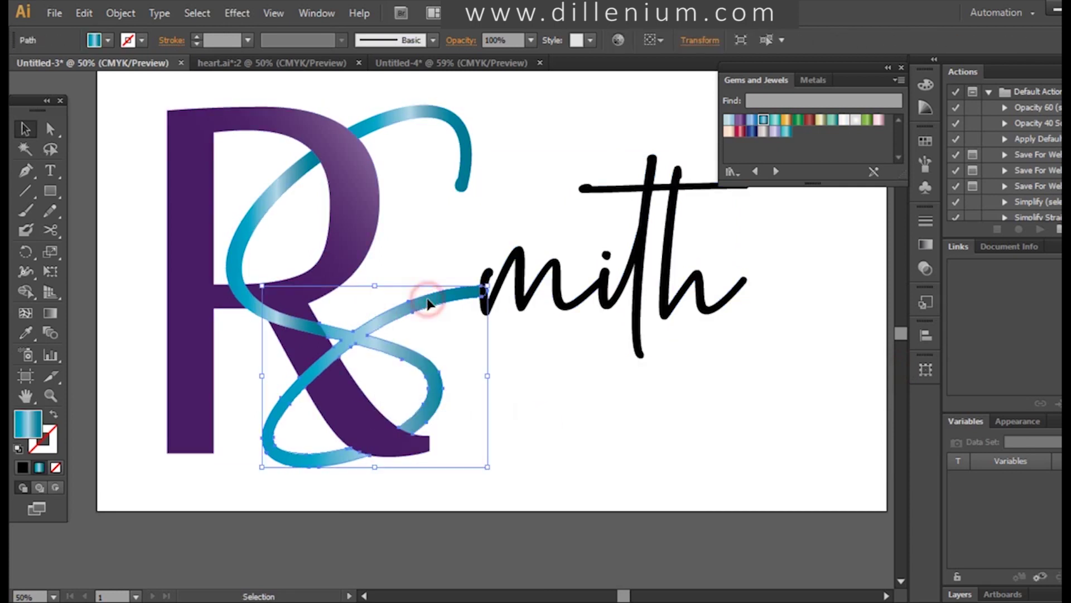
pyautogui.keyDown('shift'); pyautogui.click(284, 182); pyautogui.keyUp('shift')
pyautogui.keyDown('shift'); pyautogui.click(393, 111); pyautogui.keyUp('shift')
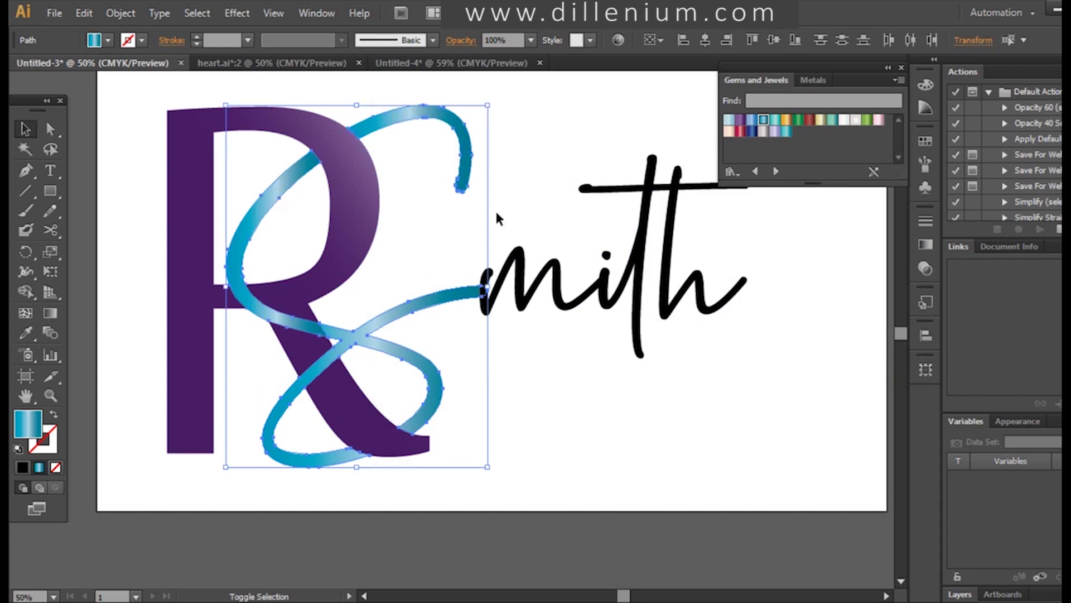
pyautogui.keyDown('shift'); pyautogui.click(520, 300); pyautogui.keyUp('shift')
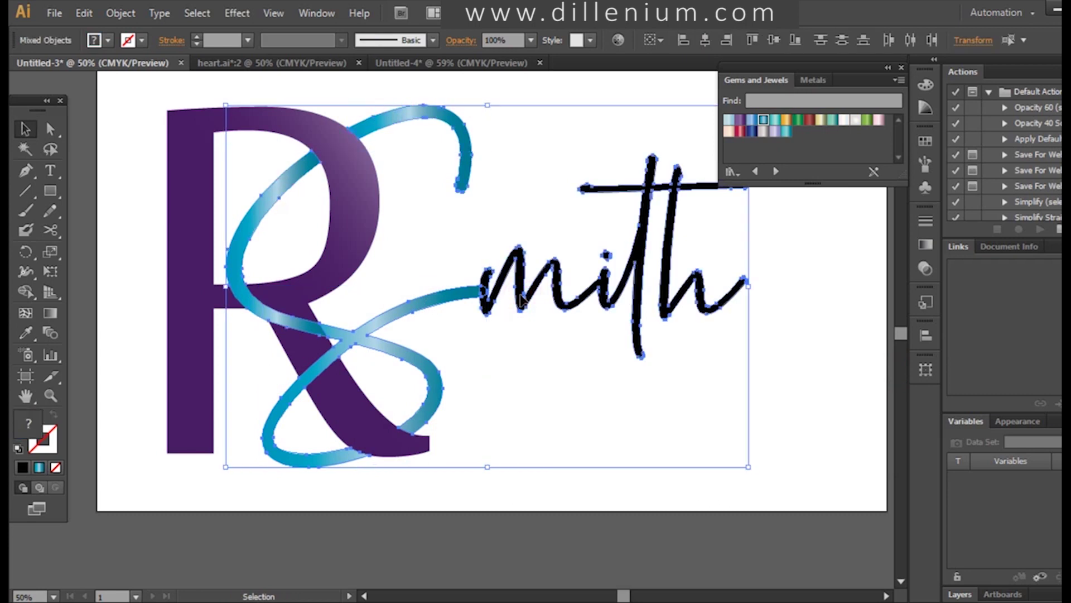
pyautogui.click(24, 334)
pyautogui.click(274, 184)
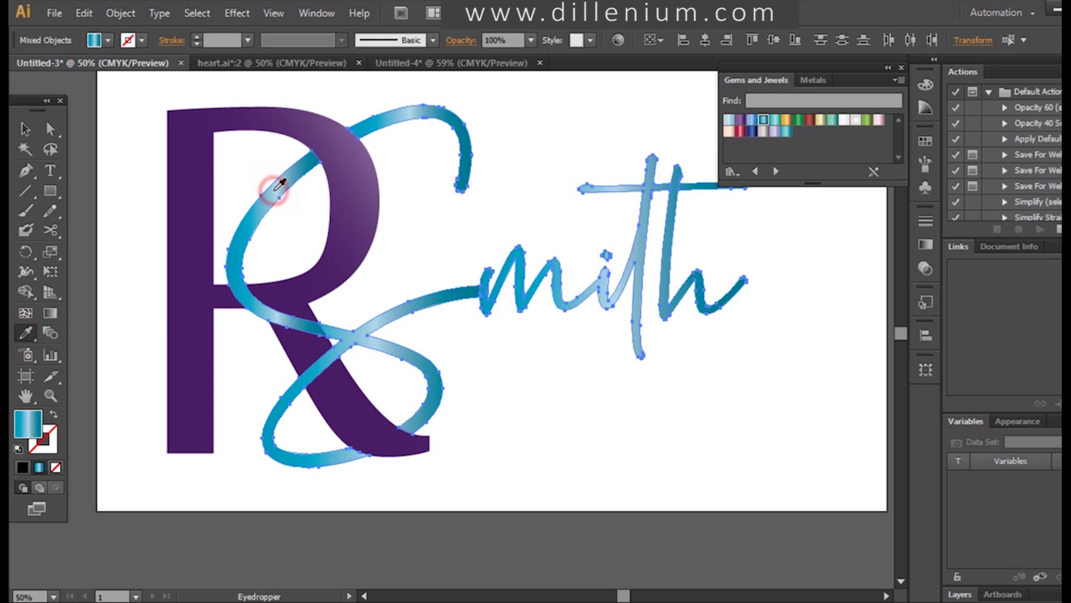
# - Run the blue gradient as one slanted sweep from beyond the h back across the S
pyautogui.click(50, 314)
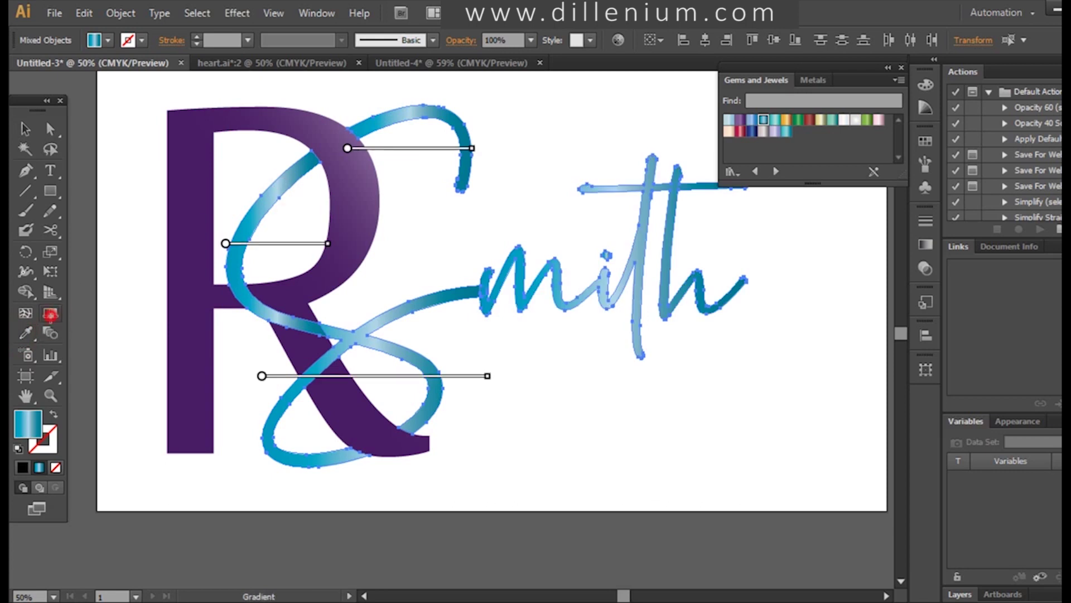
pyautogui.moveTo(779, 241); pyautogui.dragTo(278, 344)
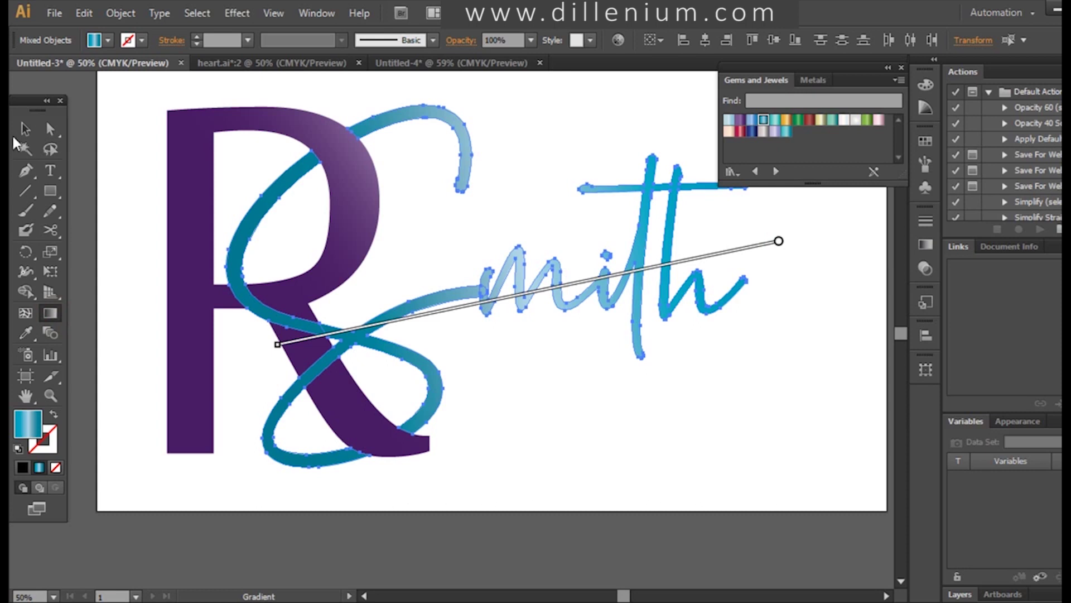
pyautogui.click(24, 130)
pyautogui.click(560, 395)
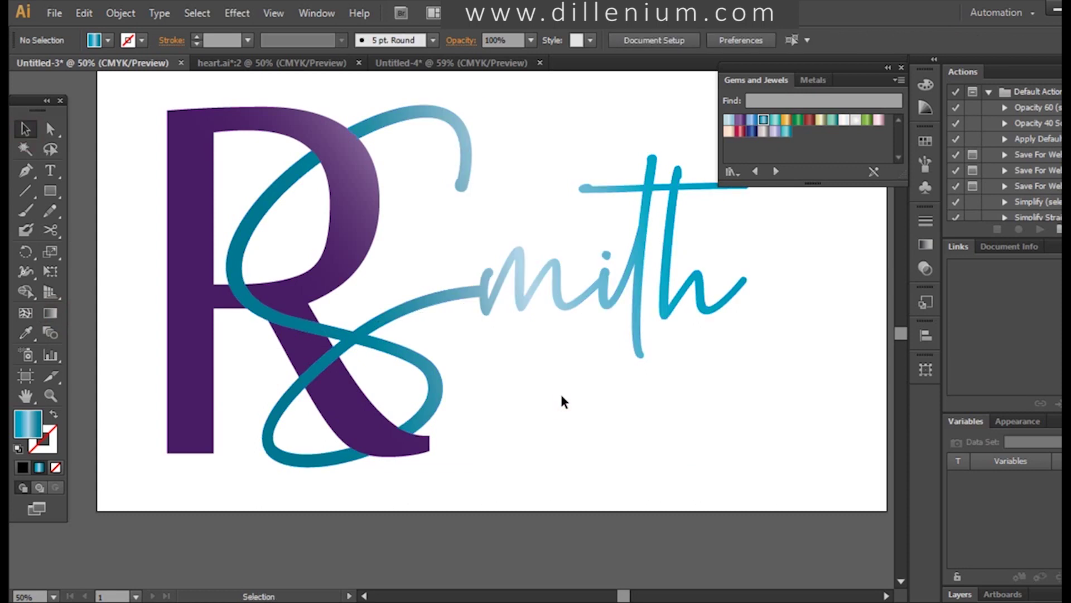
# - Select the "mith" lettering together with all pieces of the S and unite them with Pathfinder
pyautogui.click(551, 281)
pyautogui.keyDown('shift'); pyautogui.click(413, 302); pyautogui.keyUp('shift')
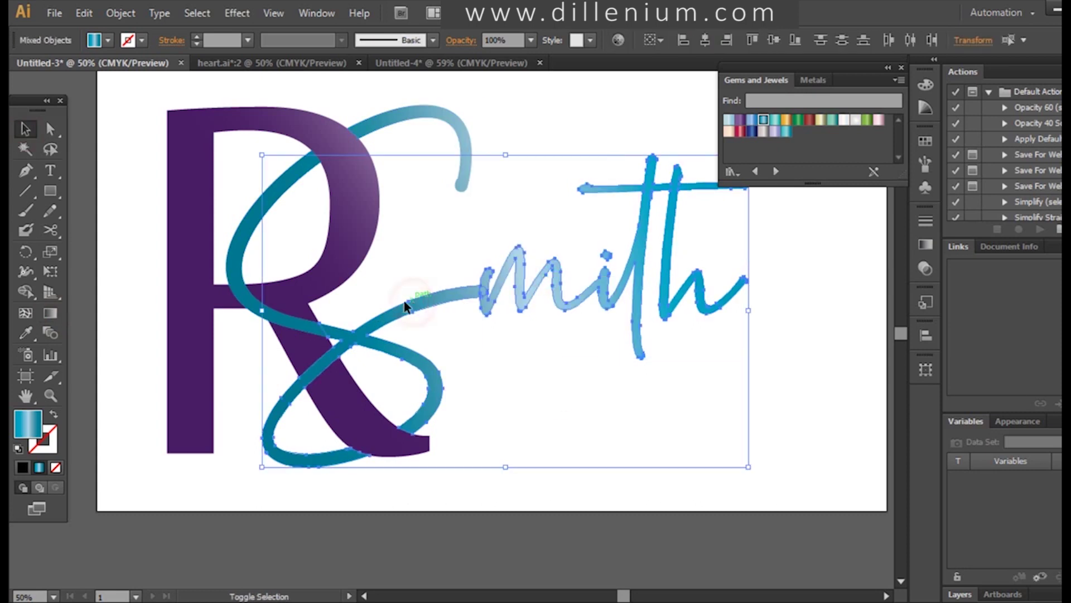
pyautogui.keyDown('shift'); pyautogui.click(240, 232); pyautogui.keyUp('shift')
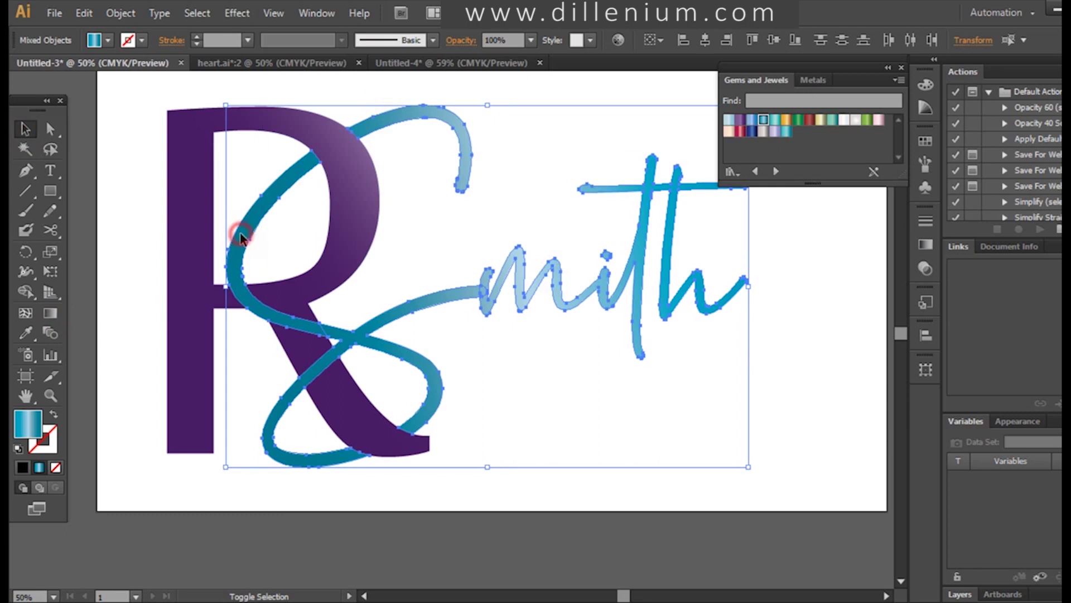
pyautogui.click(316, 13)
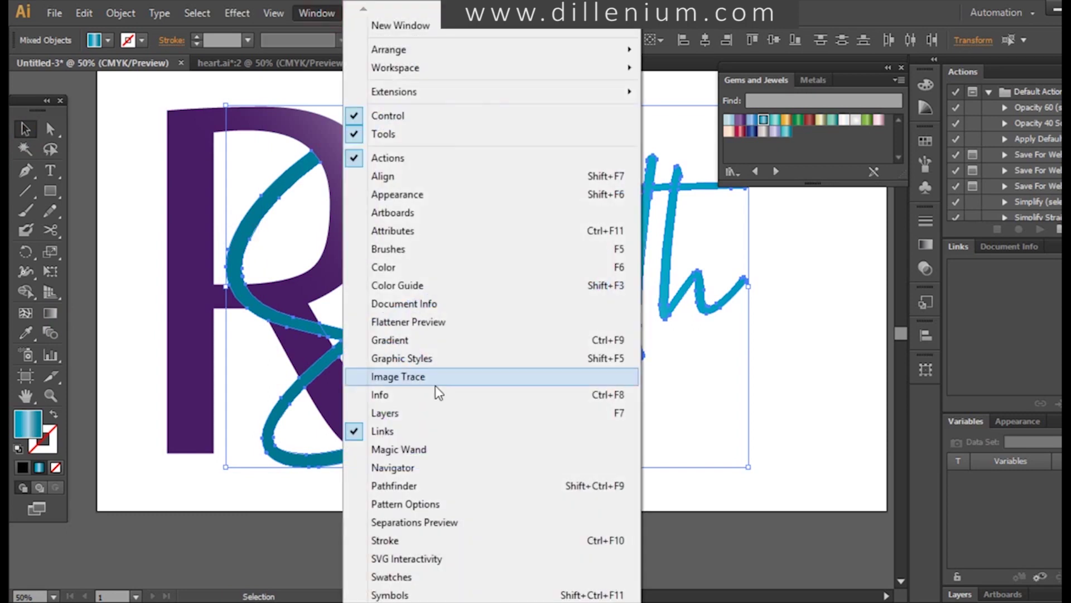
pyautogui.click(397, 486)
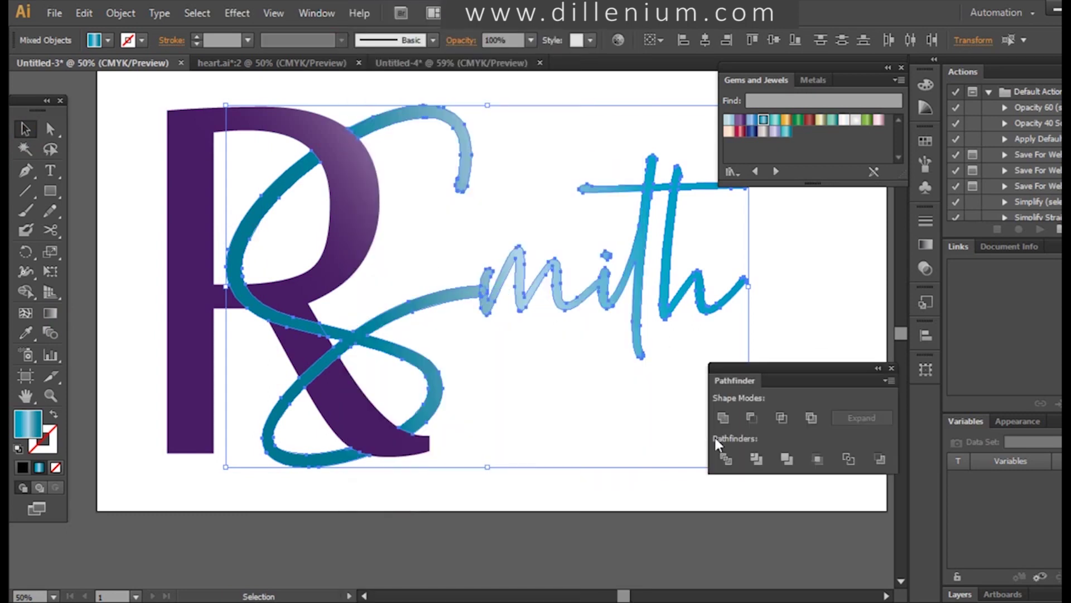
pyautogui.click(720, 420)
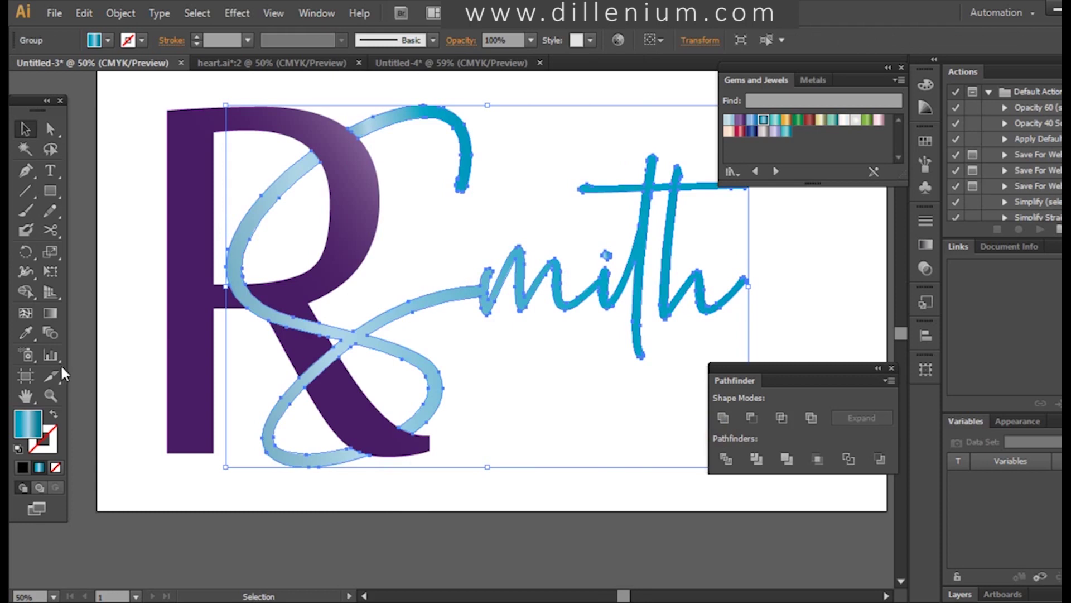
# - Redraw the blue gradient diagonally across the united script, from the h down to the S's lower loop
pyautogui.click(44, 314)
pyautogui.moveTo(686, 229); pyautogui.dragTo(385, 346)
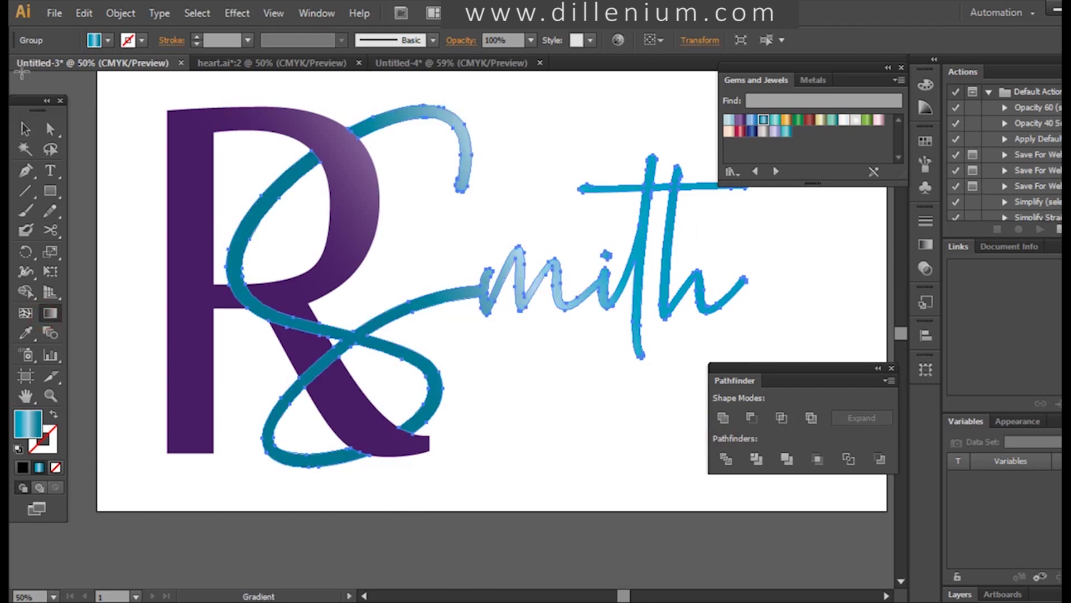
pyautogui.click(25, 128)
pyautogui.click(133, 185)
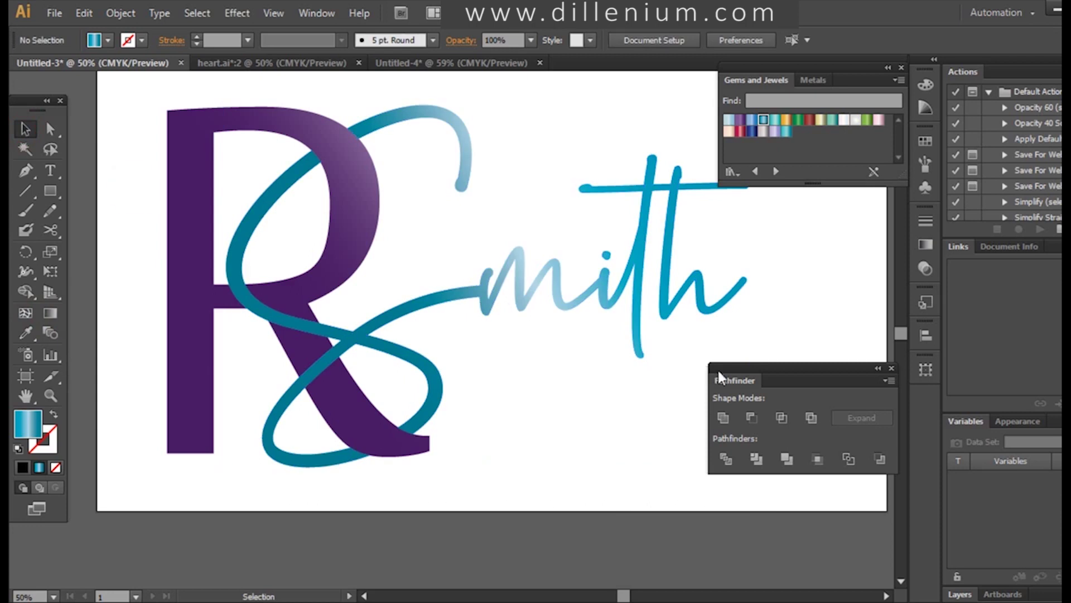
pyautogui.click(891, 369)
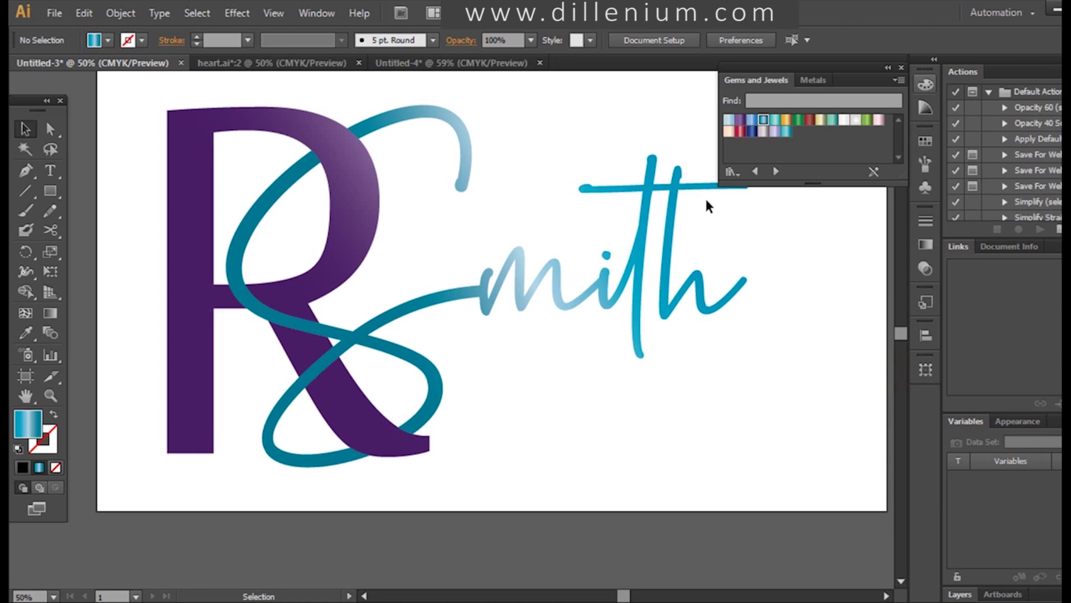
# - Add the text "Fashion" in 200 pt Canonatia below the "mith" lettering
pyautogui.click(50, 171)
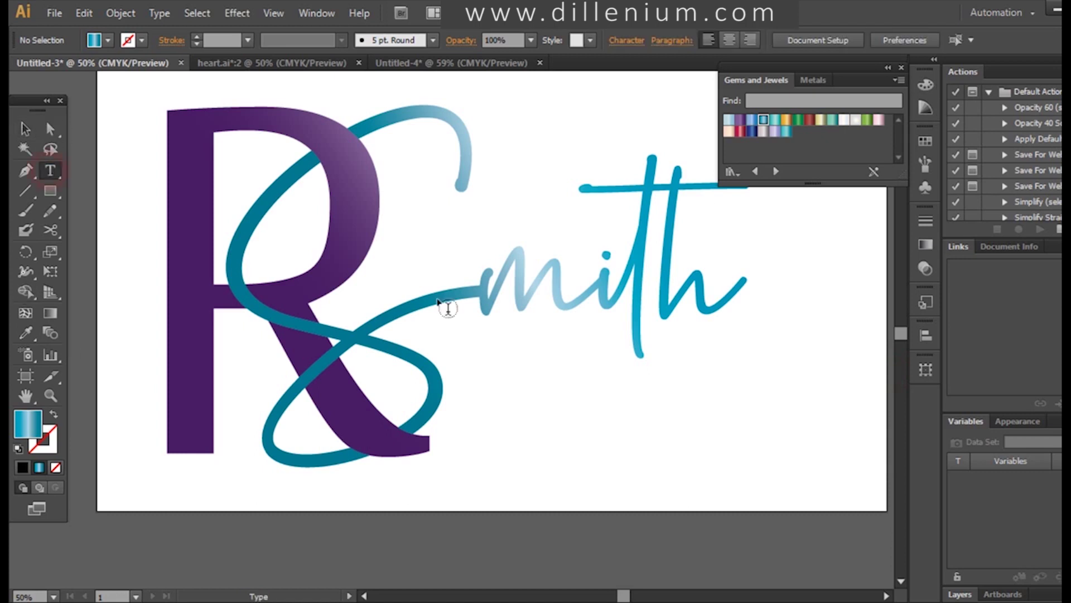
pyautogui.click(502, 409)
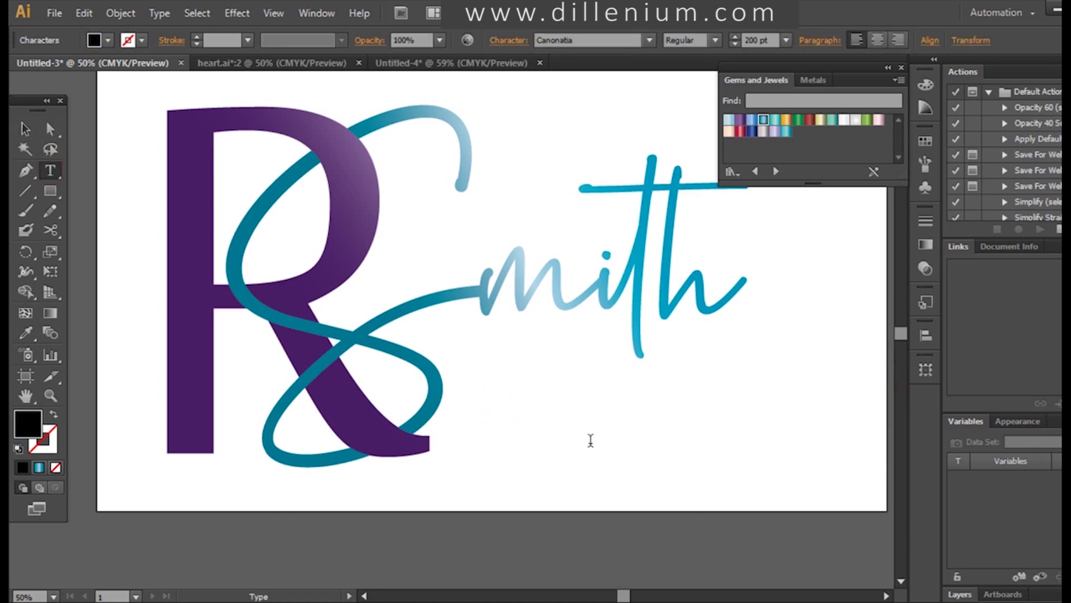
pyautogui.write('Fashion')
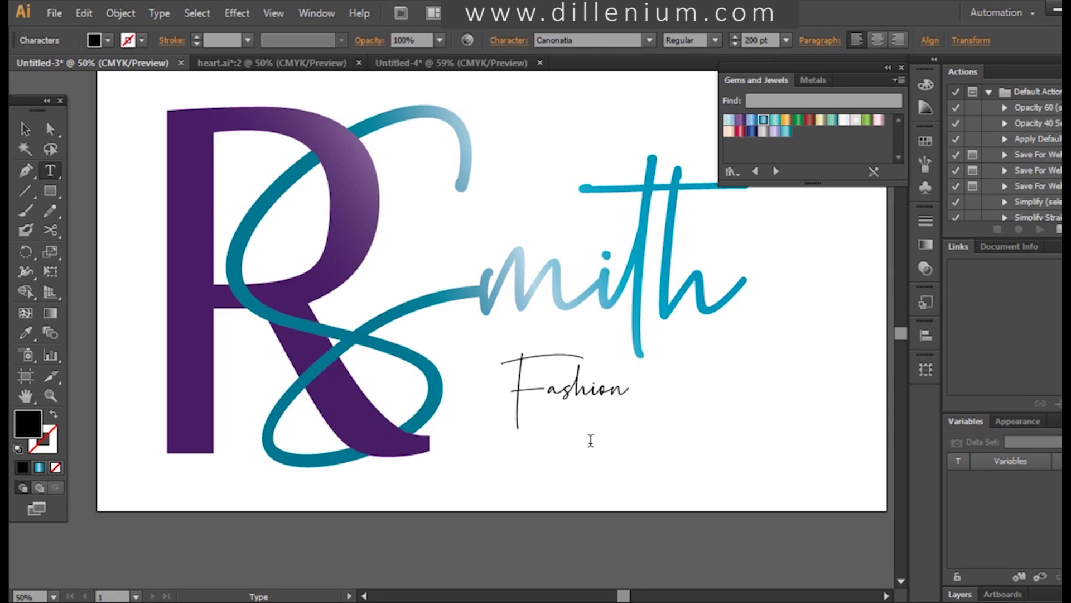
# - Extend the tagline to "Fashion Wear" and change its font to Sakkal Majalla
pyautogui.write(' Wear')
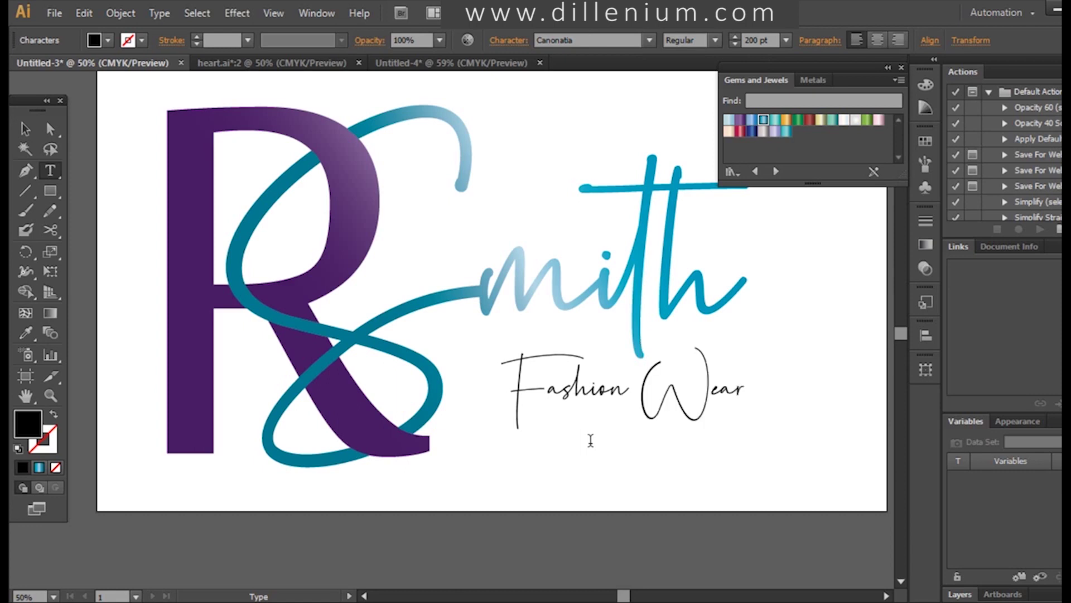
pyautogui.click(25, 129)
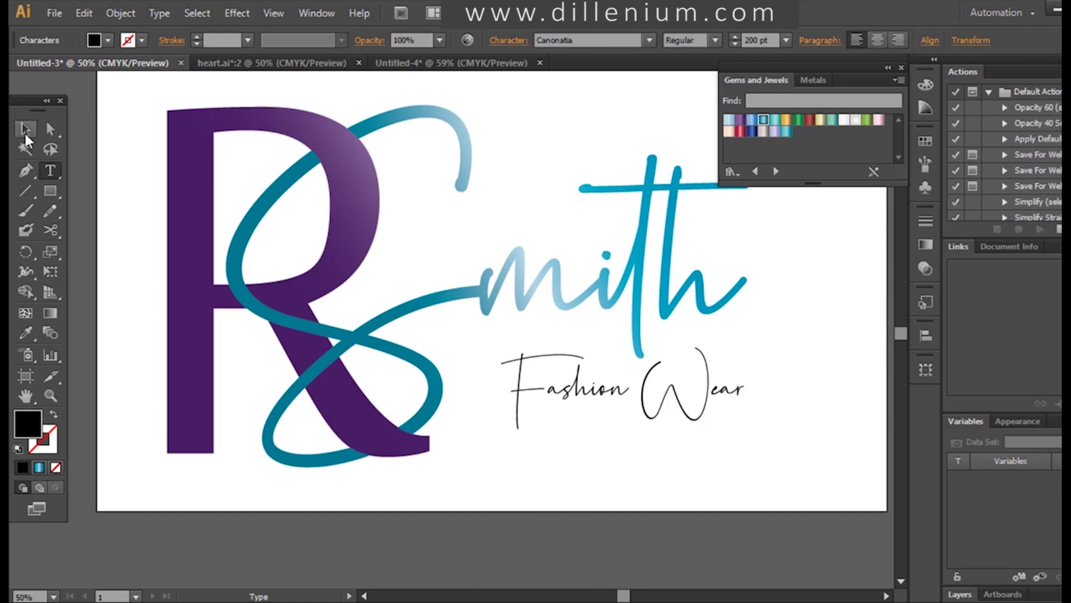
pyautogui.click(598, 40)
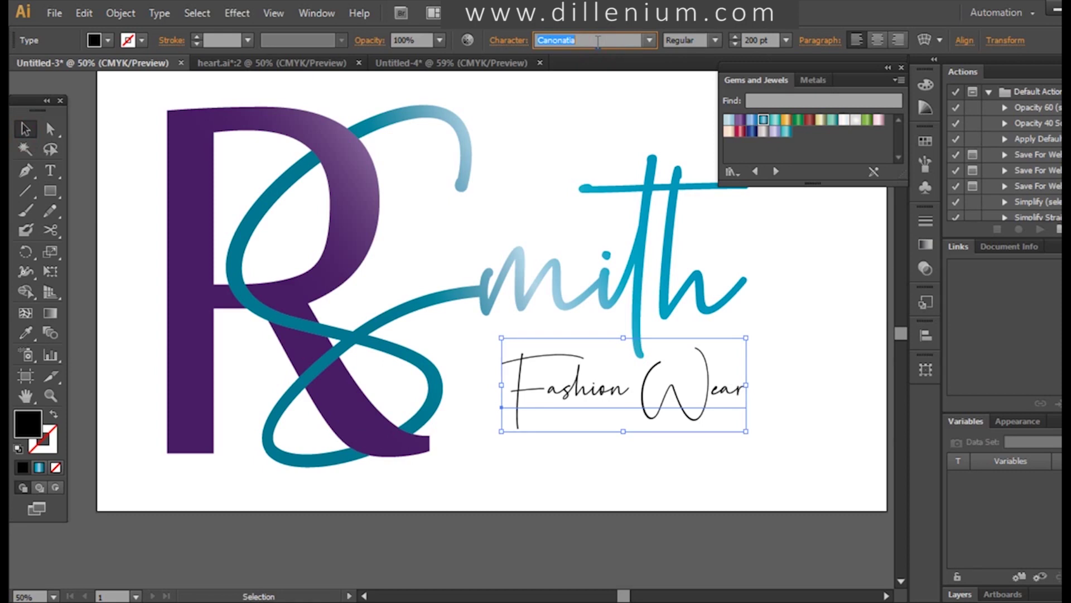
pyautogui.write('s')
pyautogui.press('Return')
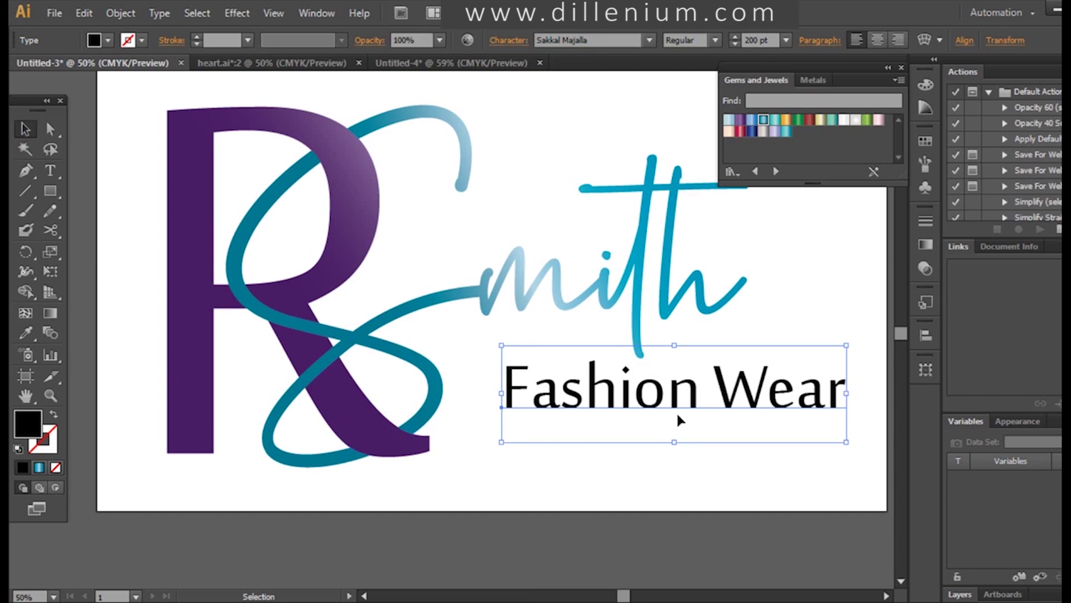
# - Move the tagline up beneath the "mith" lettering and widen its tracking to slightly above 106
pyautogui.moveTo(674, 412); pyautogui.dragTo(627, 384)
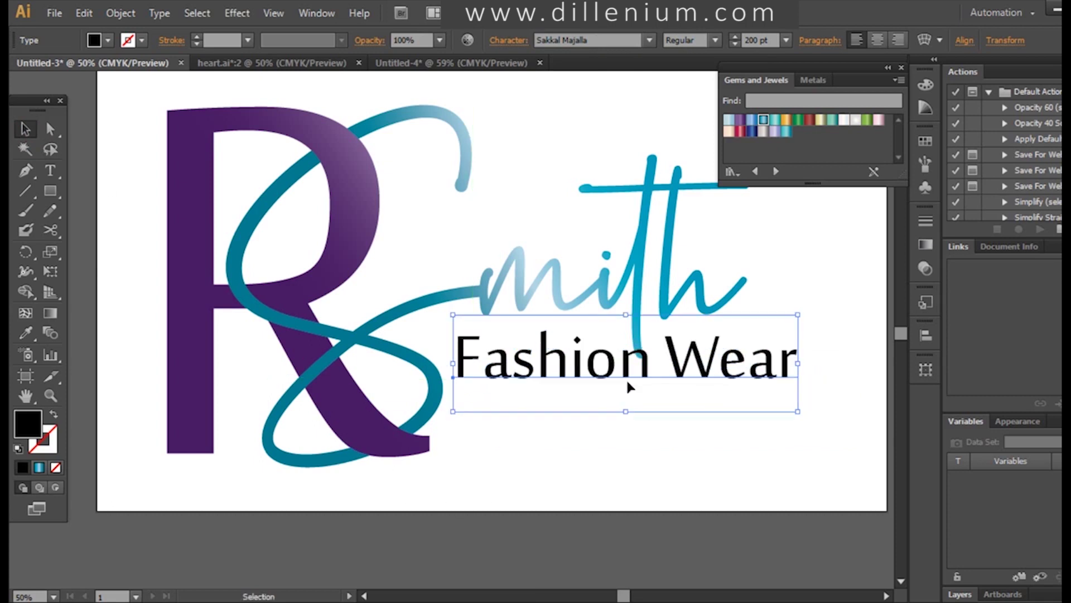
pyautogui.click(509, 40)
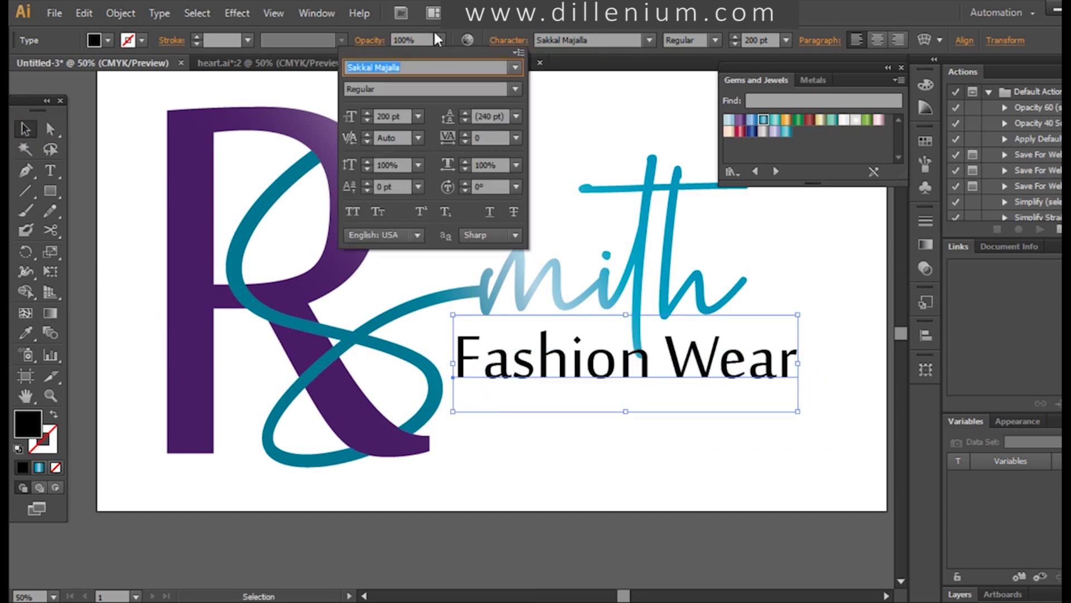
pyautogui.click(494, 138)
pyautogui.press('Up')
pyautogui.press('Up')
pyautogui.press('Up')
pyautogui.press('Up')
pyautogui.press('Up')
pyautogui.press('Up')
pyautogui.press('Up')
pyautogui.press('Up')
pyautogui.press('Up')
pyautogui.press('Up')
pyautogui.press('Up')
pyautogui.press('Up')
pyautogui.press('Up')
pyautogui.press('Up')
pyautogui.press('Up')
pyautogui.press('Up')
pyautogui.press('Up')
pyautogui.press('Up')
pyautogui.press('Up')
pyautogui.press('Up')
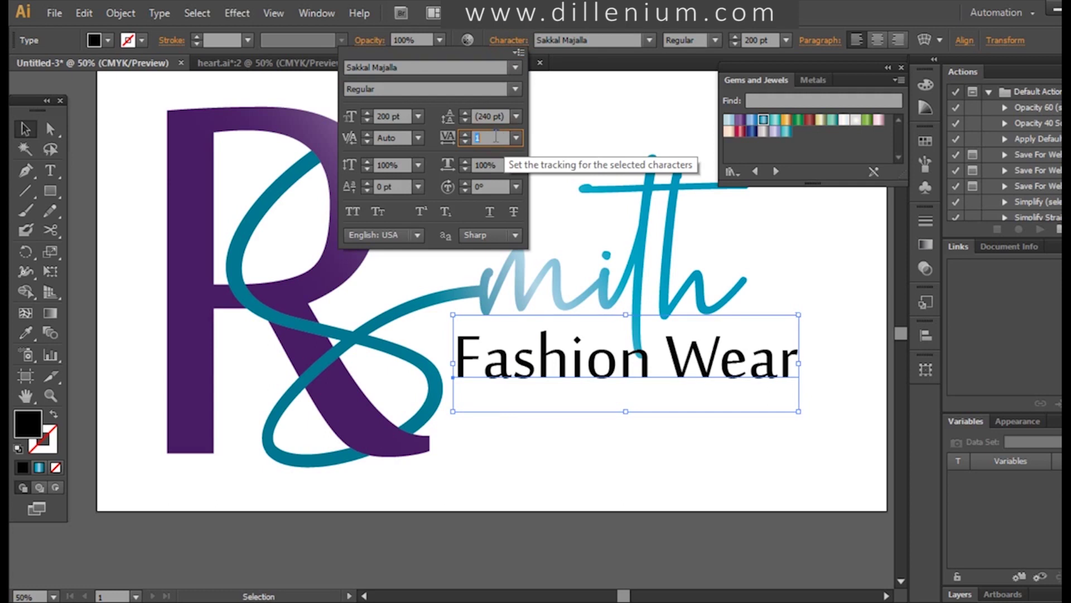
pyautogui.press('Up')
pyautogui.press('Up')
pyautogui.press('Up')
pyautogui.press('Up')
pyautogui.press('Up')
pyautogui.press('Up')
pyautogui.press('Up')
pyautogui.press('Up')
pyautogui.press('Up')
pyautogui.press('Up')
pyautogui.press('Up')
pyautogui.press('Up')
pyautogui.press('Up')
pyautogui.press('Up')
pyautogui.press('Up')
pyautogui.press('Up')
pyautogui.press('Up')
pyautogui.press('Up')
pyautogui.press('Up')
pyautogui.press('Up')
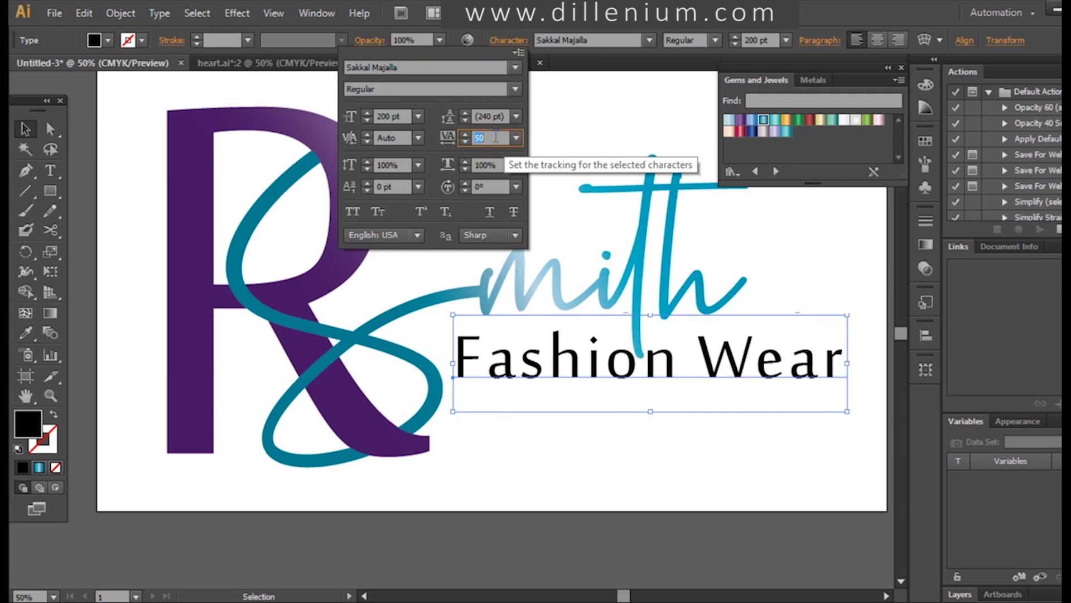
pyautogui.press('Up')
pyautogui.press('Up')
pyautogui.press('Up')
pyautogui.press('Up')
pyautogui.press('Up')
pyautogui.press('Up')
pyautogui.press('Up')
pyautogui.press('Up')
pyautogui.press('Up')
pyautogui.press('Up')
pyautogui.press('Up')
pyautogui.press('Up')
pyautogui.press('Up')
pyautogui.press('Up')
pyautogui.press('Up')
pyautogui.press('Up')
pyautogui.press('Up')
pyautogui.press('Up')
pyautogui.press('Up')
pyautogui.press('Up')
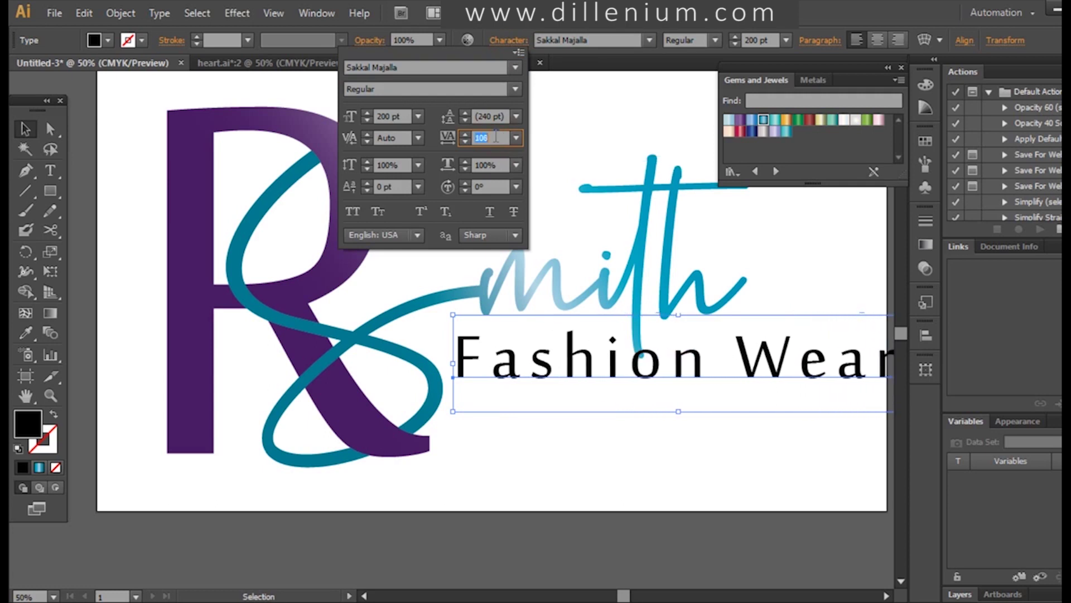
pyautogui.click(643, 444)
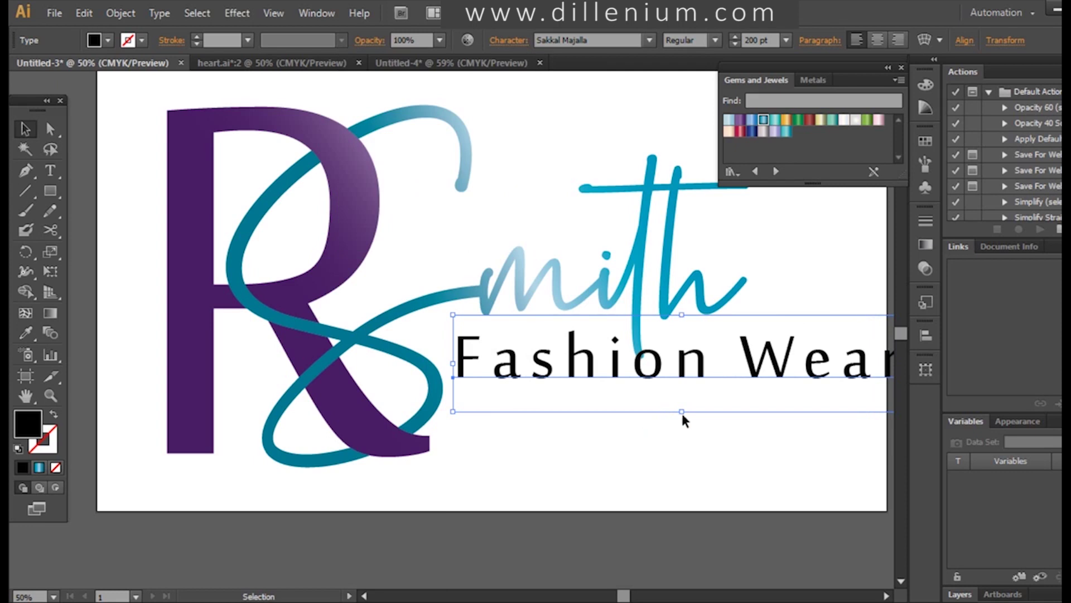
# - Scale the tagline proportionally to 141.9 pt and position it under "mith" with the t's tail falling between the two words
pyautogui.moveTo(682, 413); pyautogui.dragTo(675, 383)
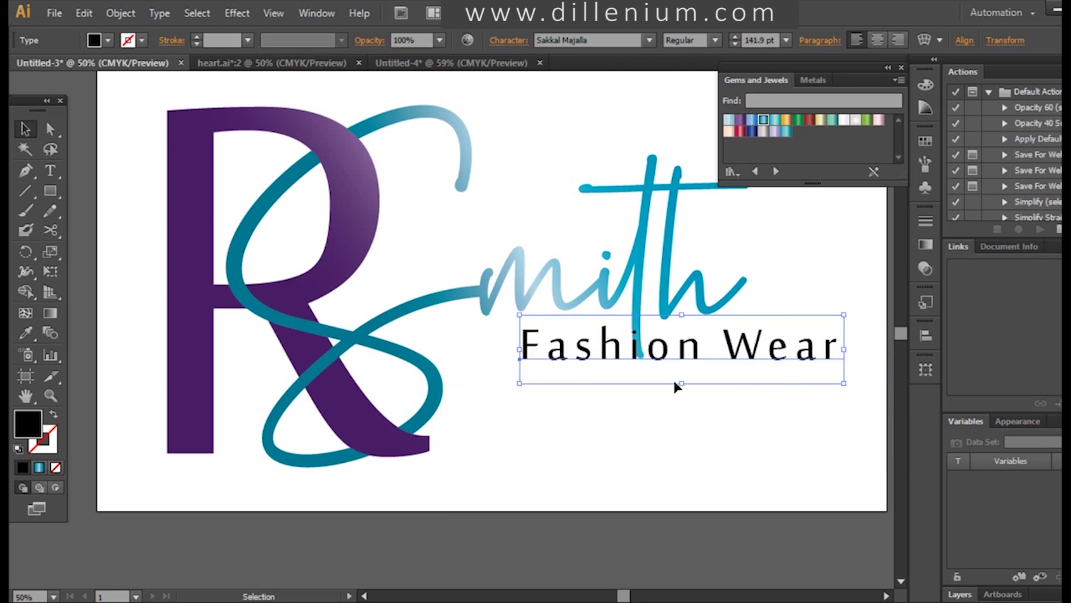
pyautogui.moveTo(688, 345); pyautogui.dragTo(604, 366)
pyautogui.click(615, 416)
pyautogui.click(620, 438)
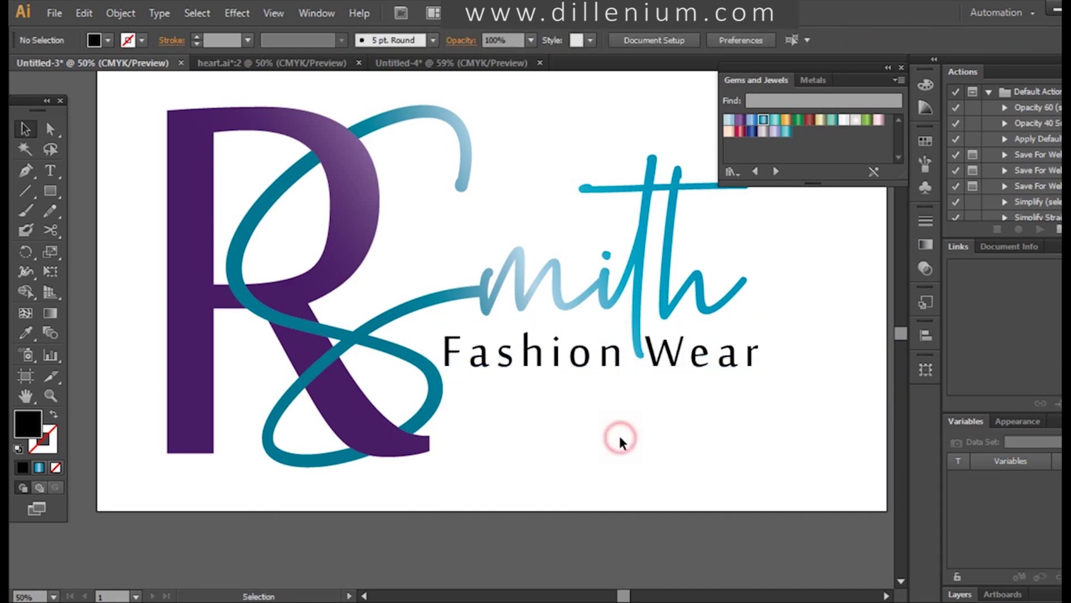
pyautogui.click(614, 353)
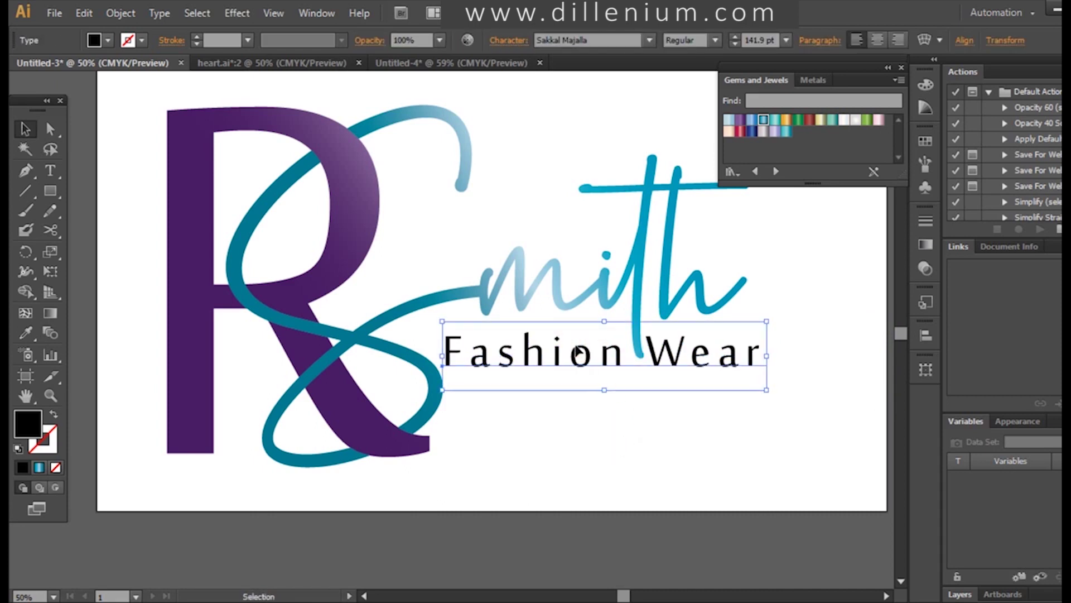
pyautogui.moveTo(579, 353); pyautogui.dragTo(583, 353)
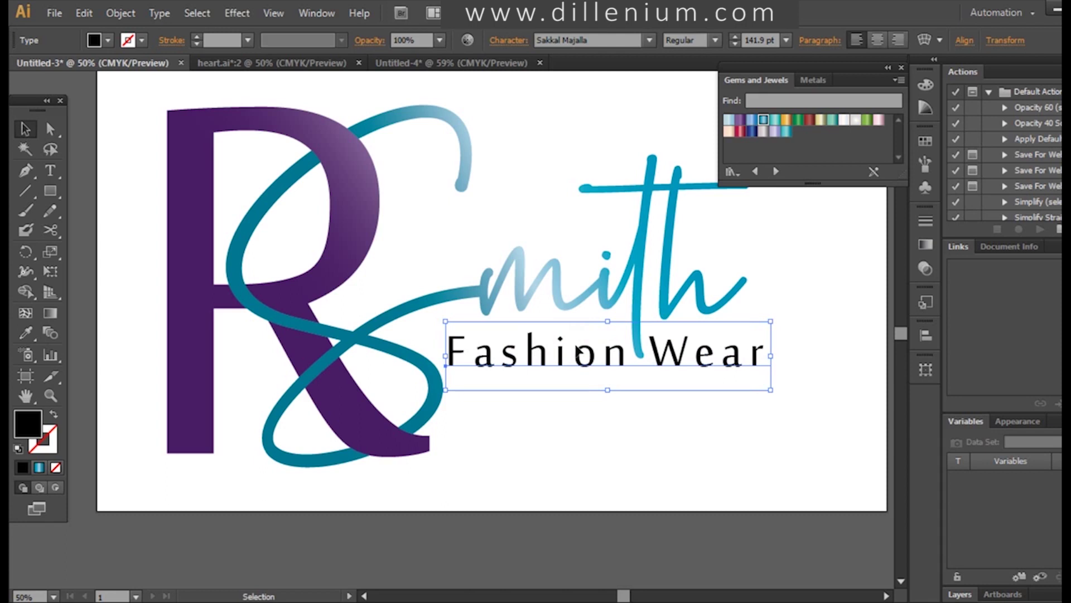
pyautogui.click(656, 441)
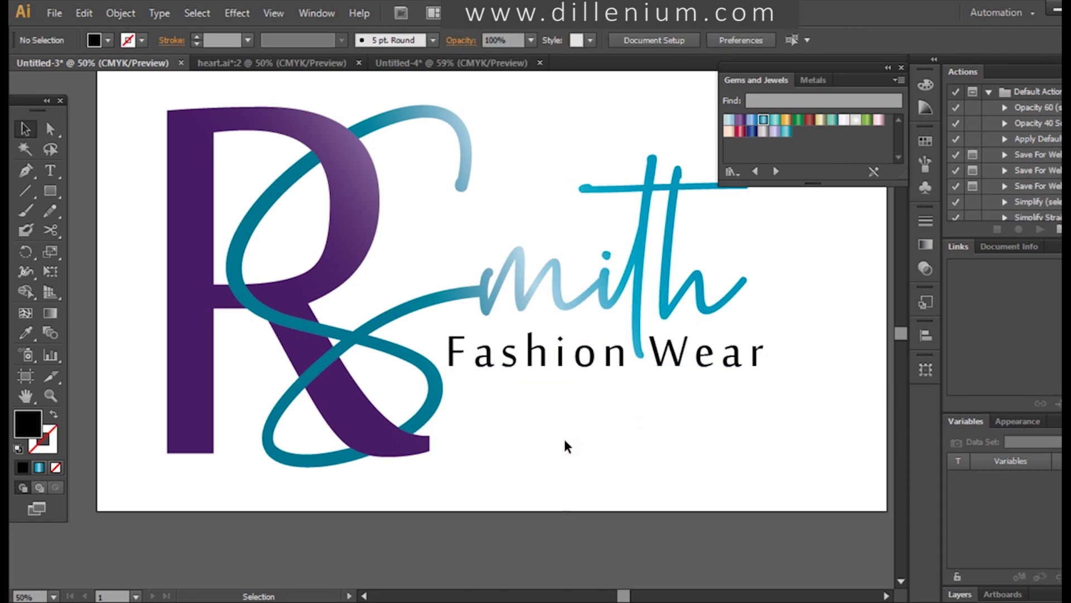
# - Convert the "Fashion Wear" text to outlines and give it the purple gradient sampled from the R
pyautogui.rightClick(542, 343)
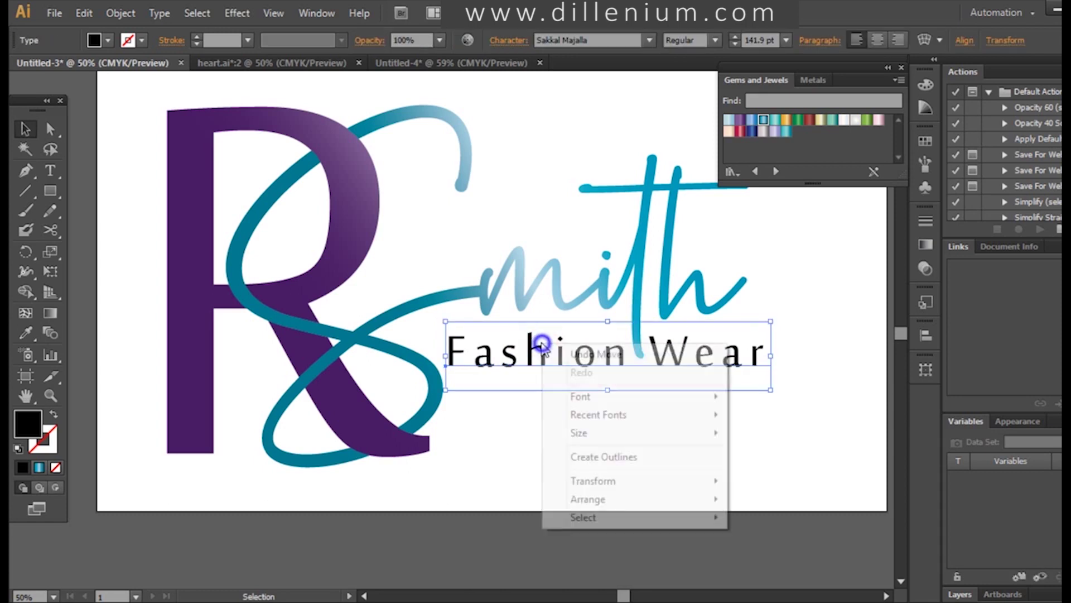
pyautogui.click(590, 455)
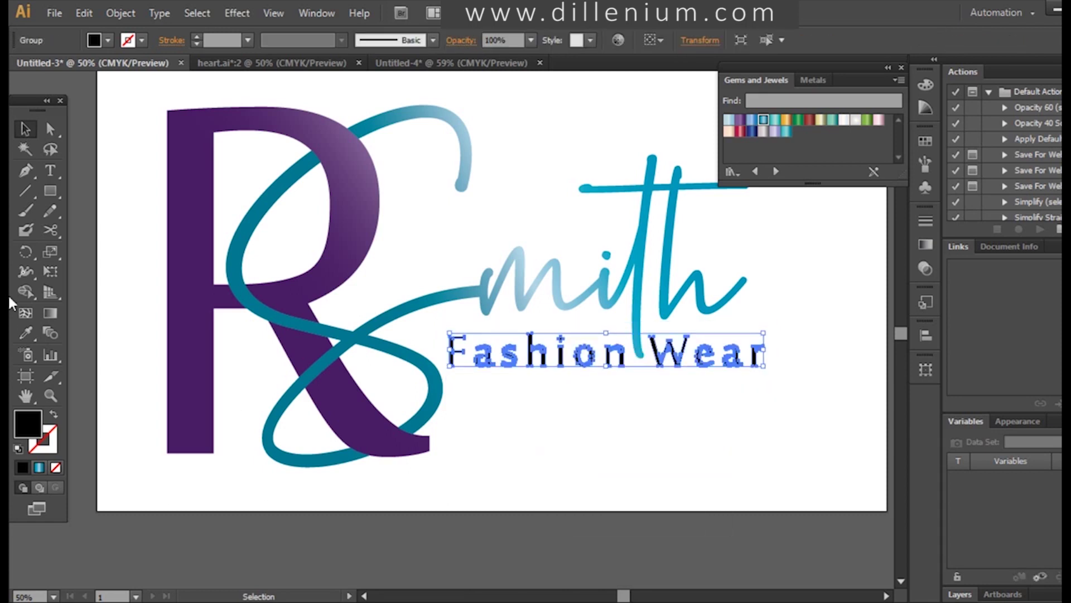
pyautogui.click(26, 333)
pyautogui.click(186, 227)
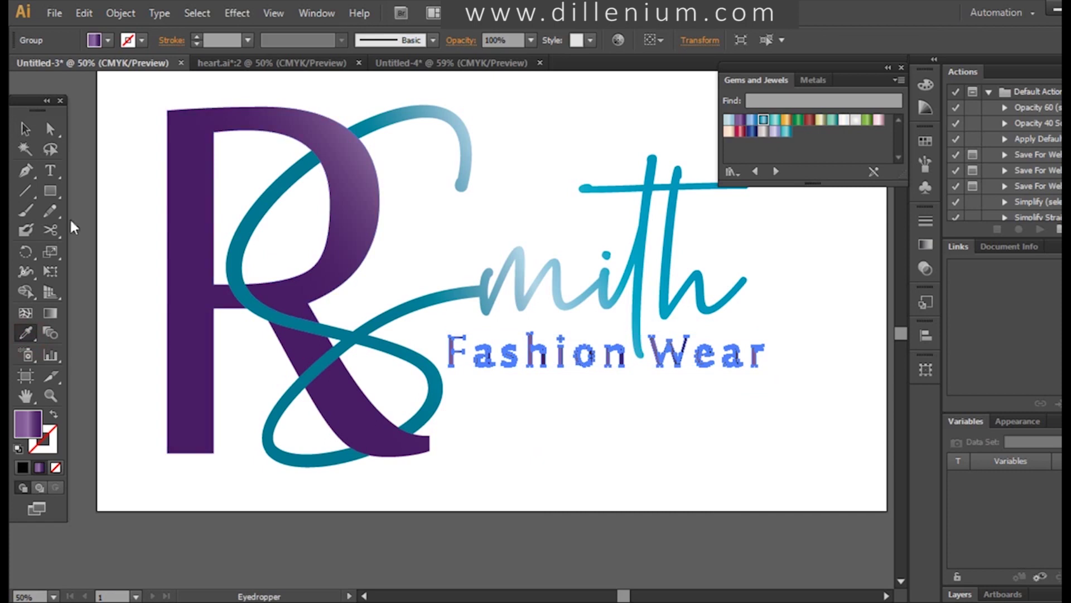
# - Redraw the purple gradient as one slanted sweep across the tagline, from above the final r back towards "Fashion"
pyautogui.click(49, 314)
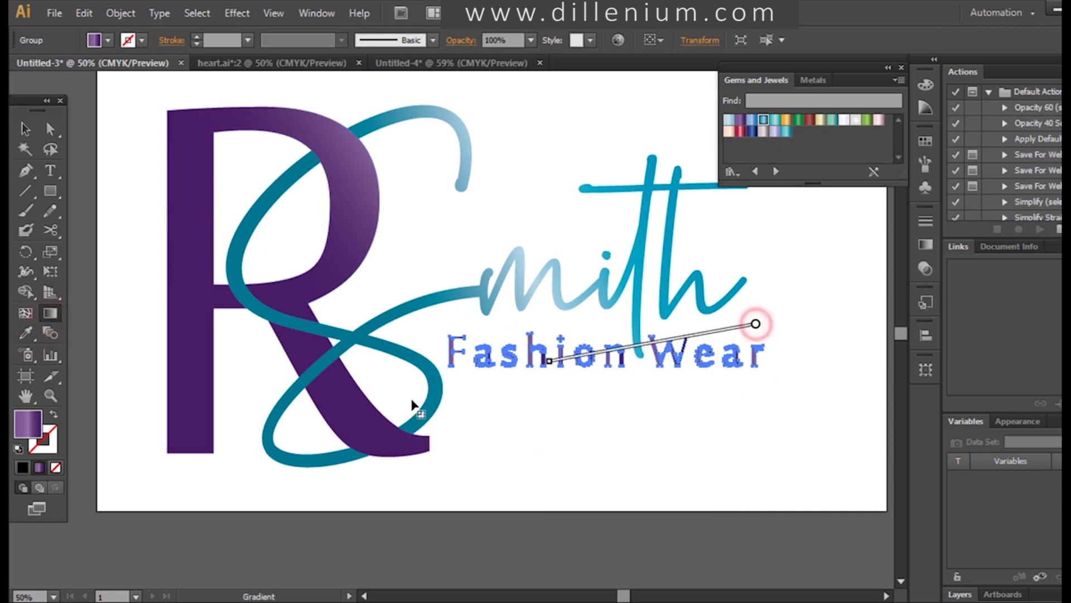
pyautogui.click(25, 128)
pyautogui.click(139, 236)
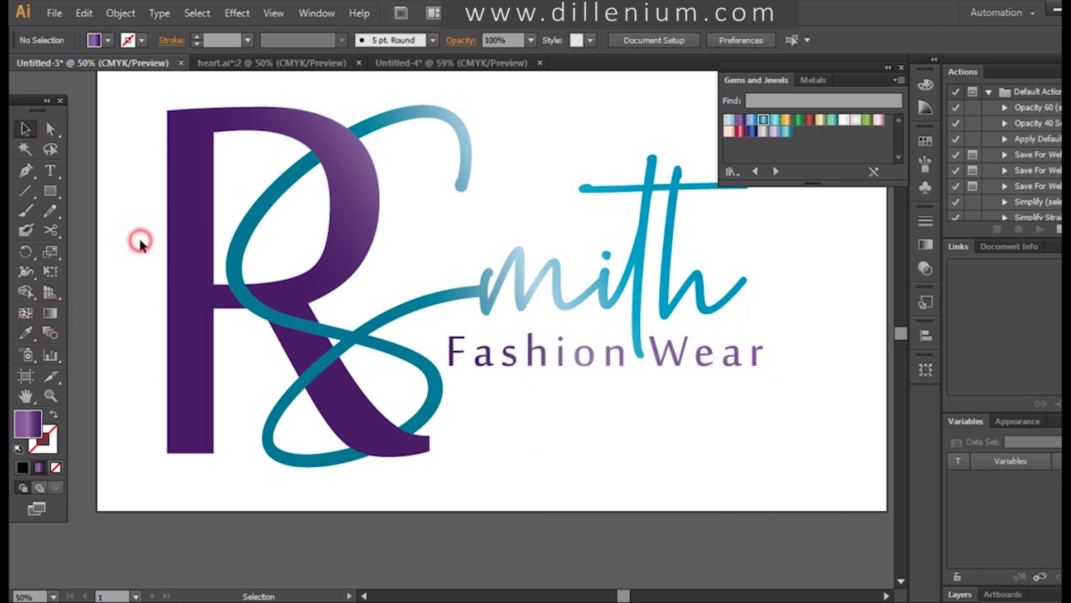
# - Close the floating Gems and Jewels swatch library so the finished logo is unobstructed
pyautogui.click(693, 482)
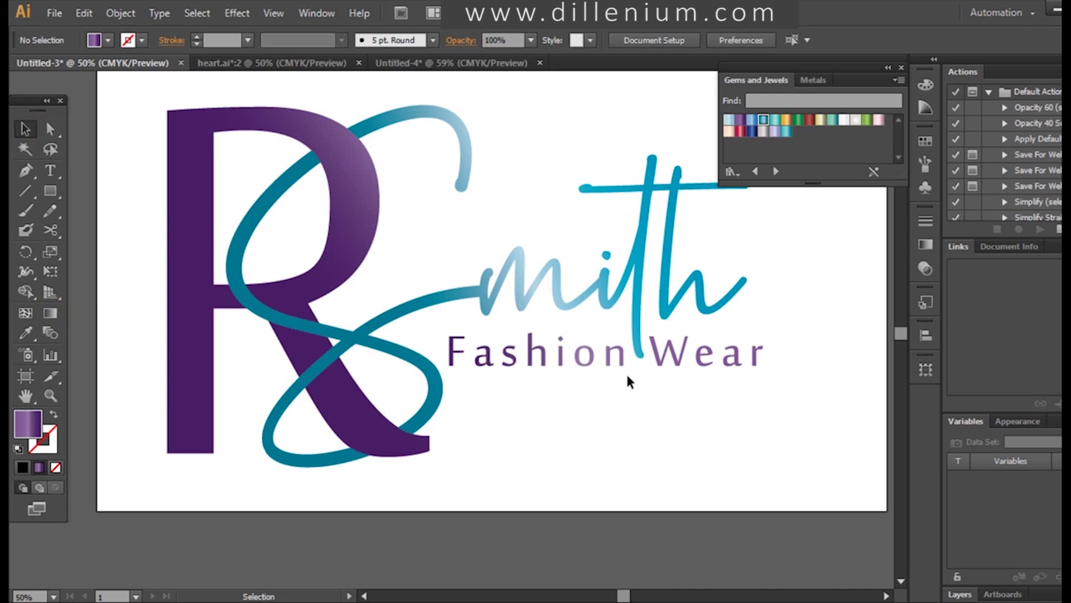
pyautogui.click(902, 67)
pyautogui.moveTo(902, 333); pyautogui.dragTo(899, 329)
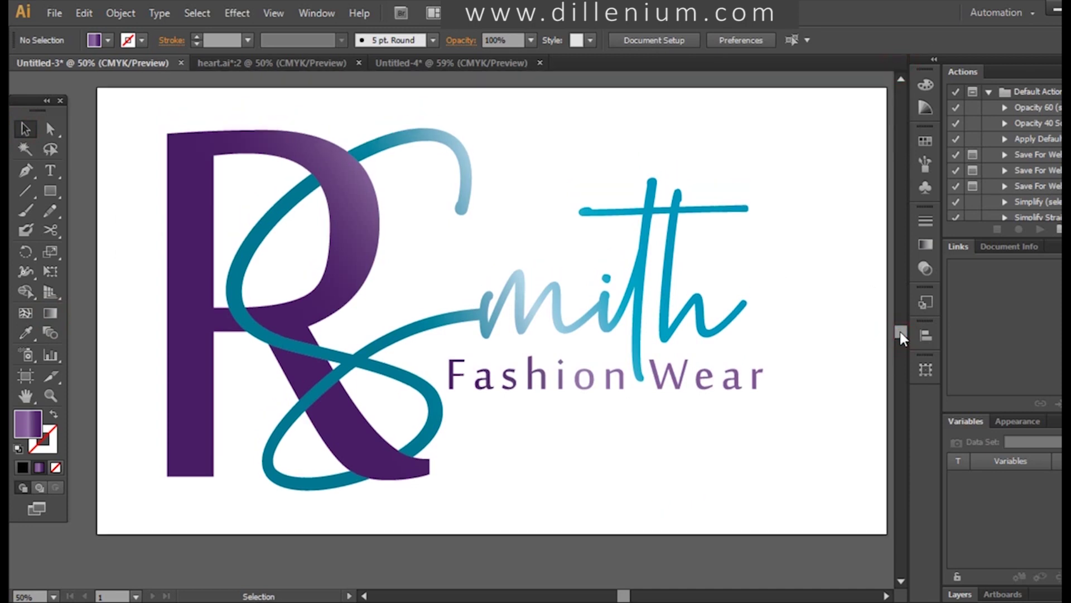